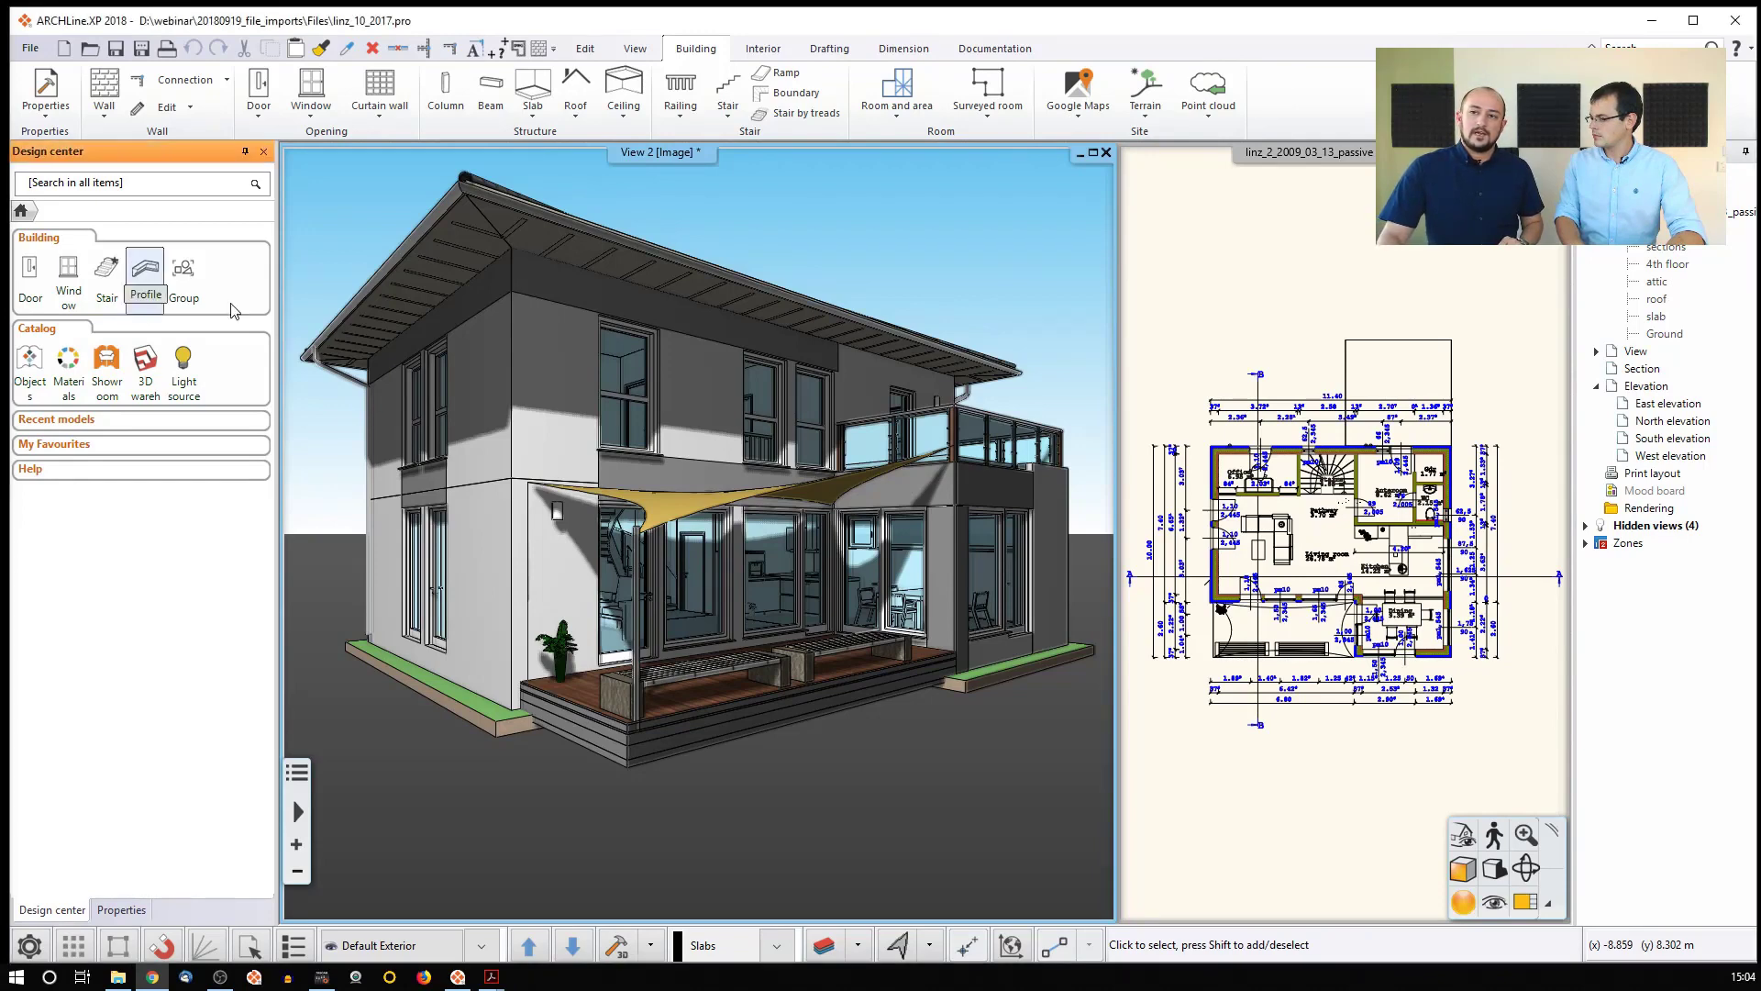
Start a new blank project, Document14, discarding the unsaved Linz house changes
{"action": "left_click", "coordinate": [30, 48]}
{"action": "left_click", "coordinate": [92, 81]}
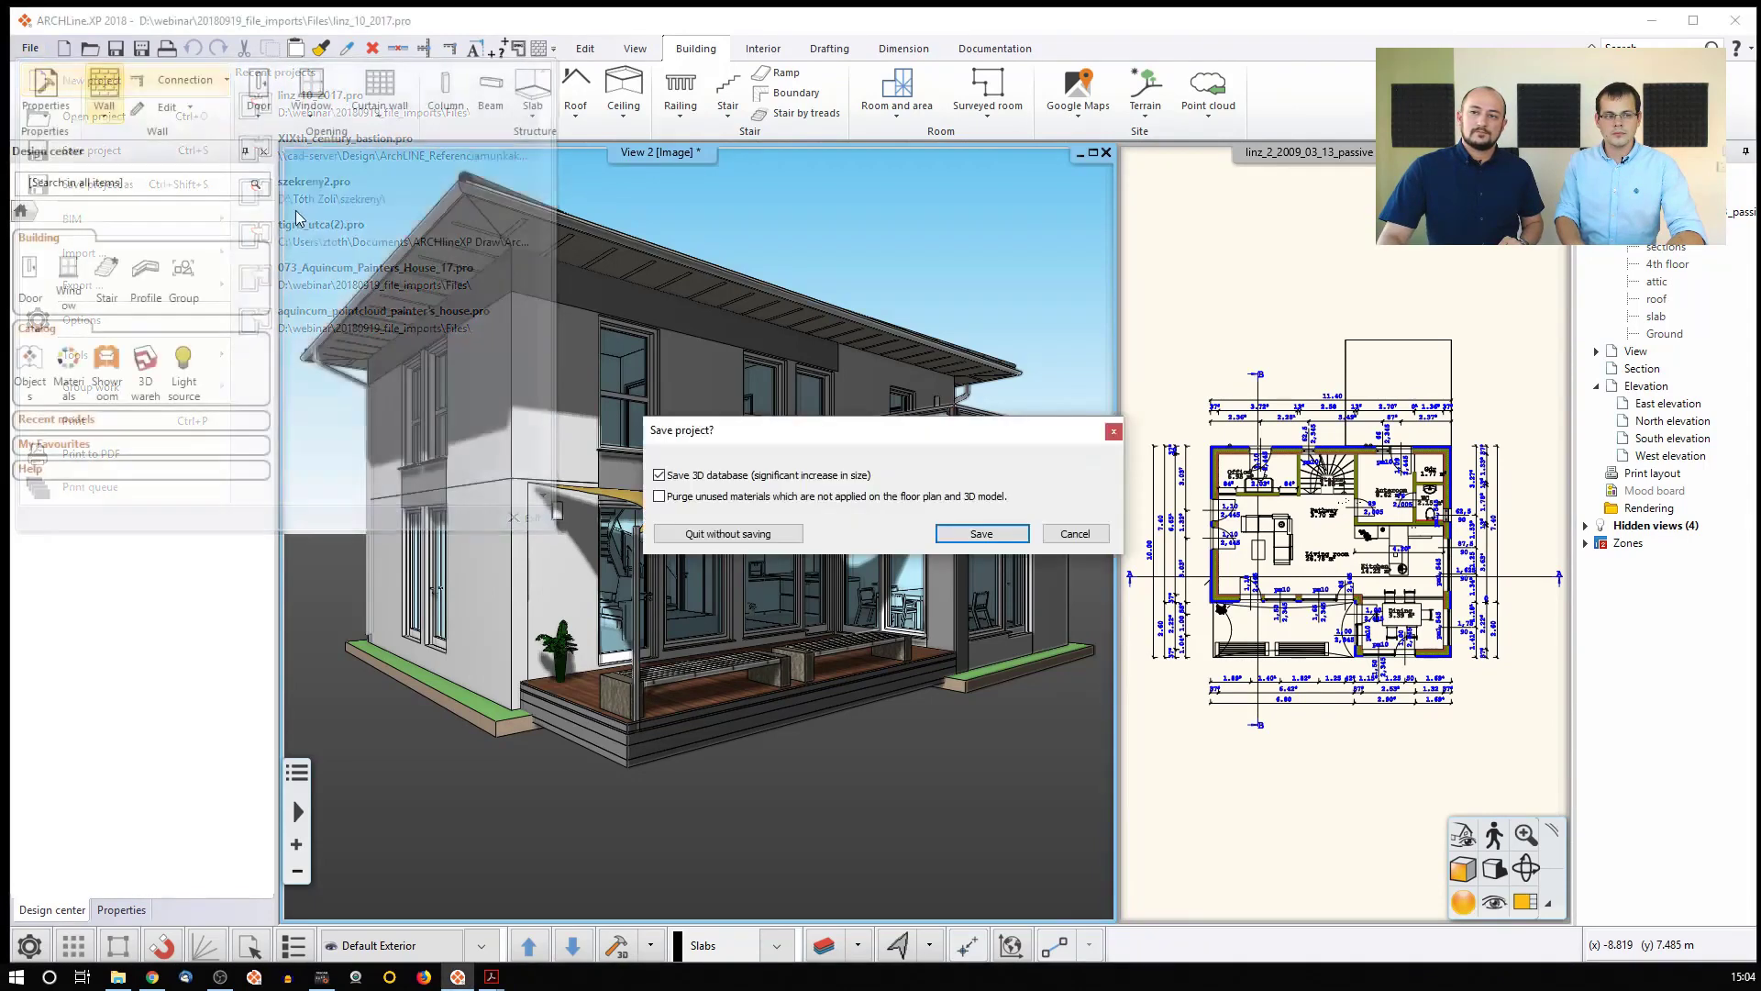
{"action": "left_click", "coordinate": [729, 537]}
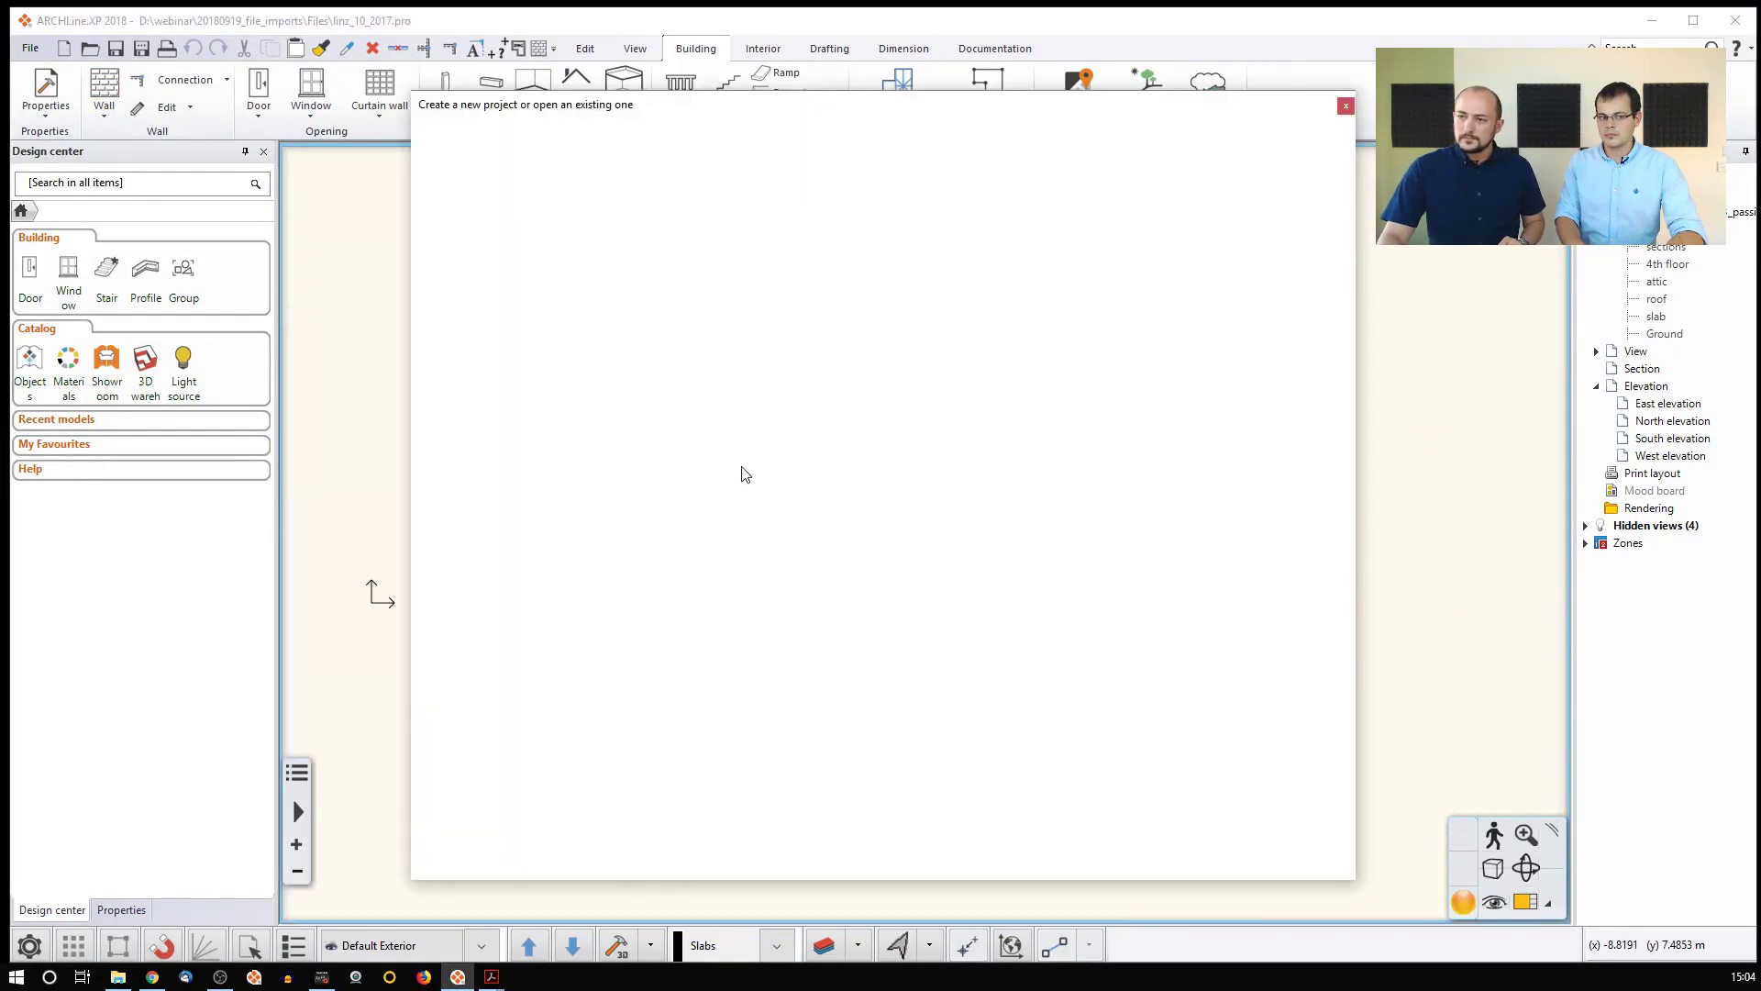
{"action": "left_click", "coordinate": [493, 197]}
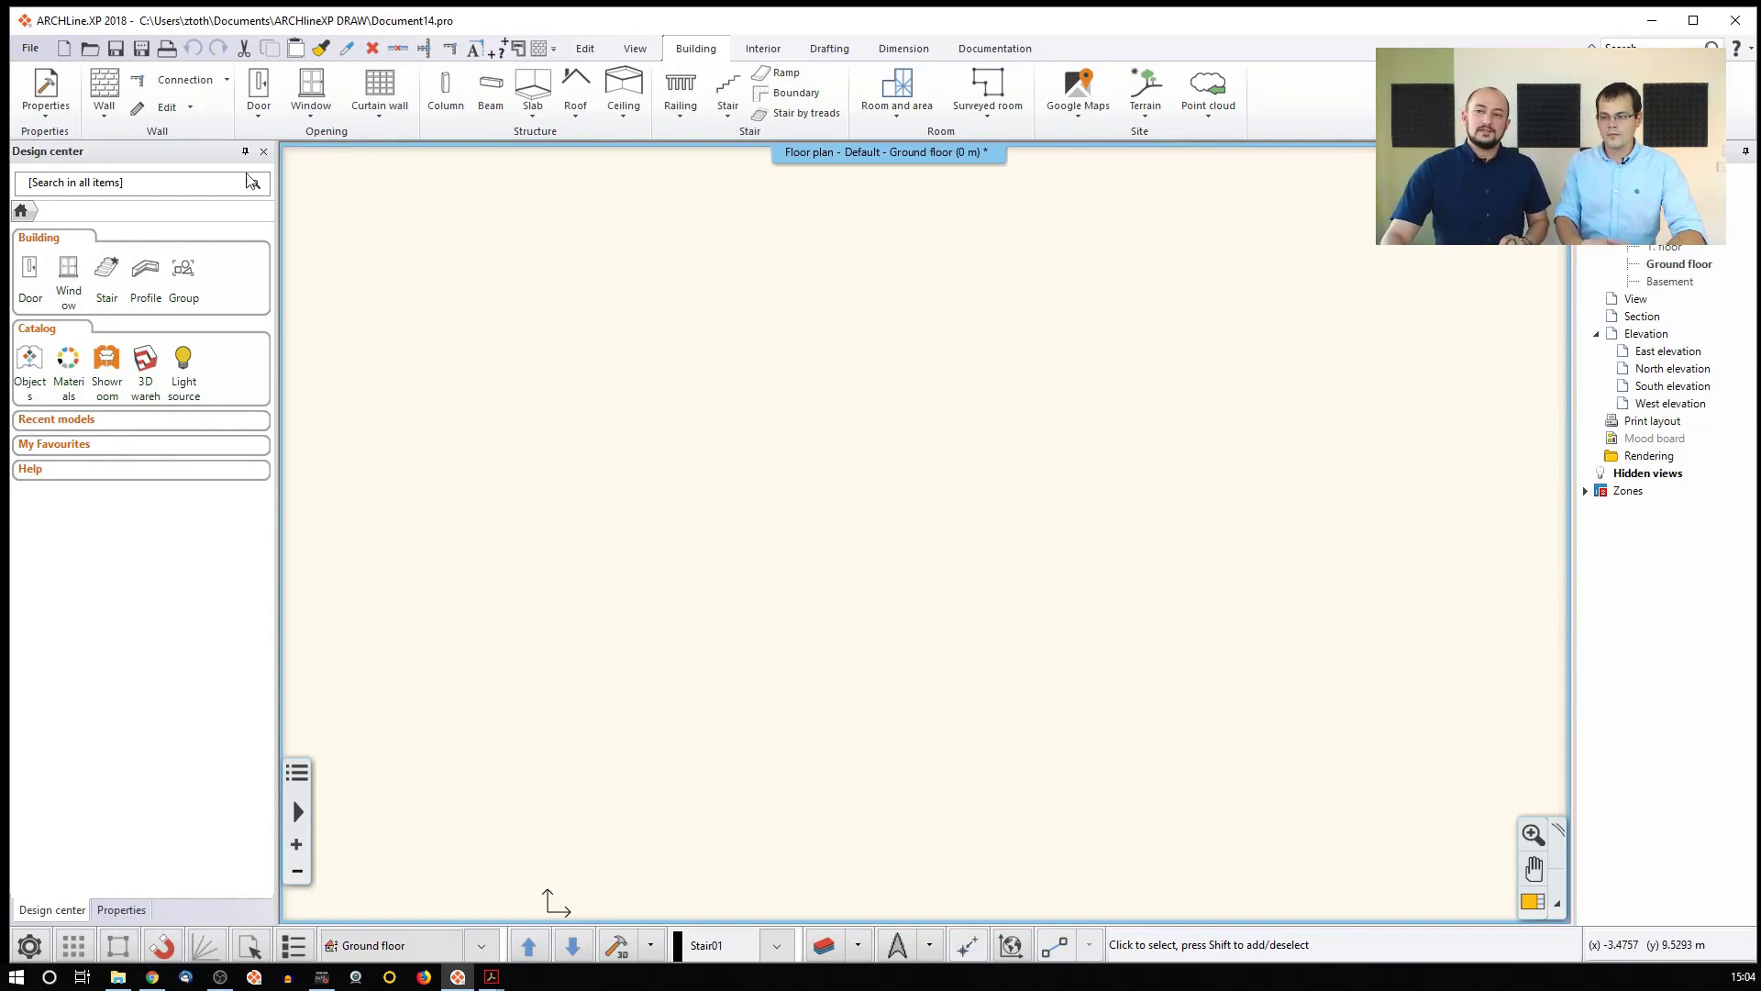
{"action": "left_click", "coordinate": [32, 51]}
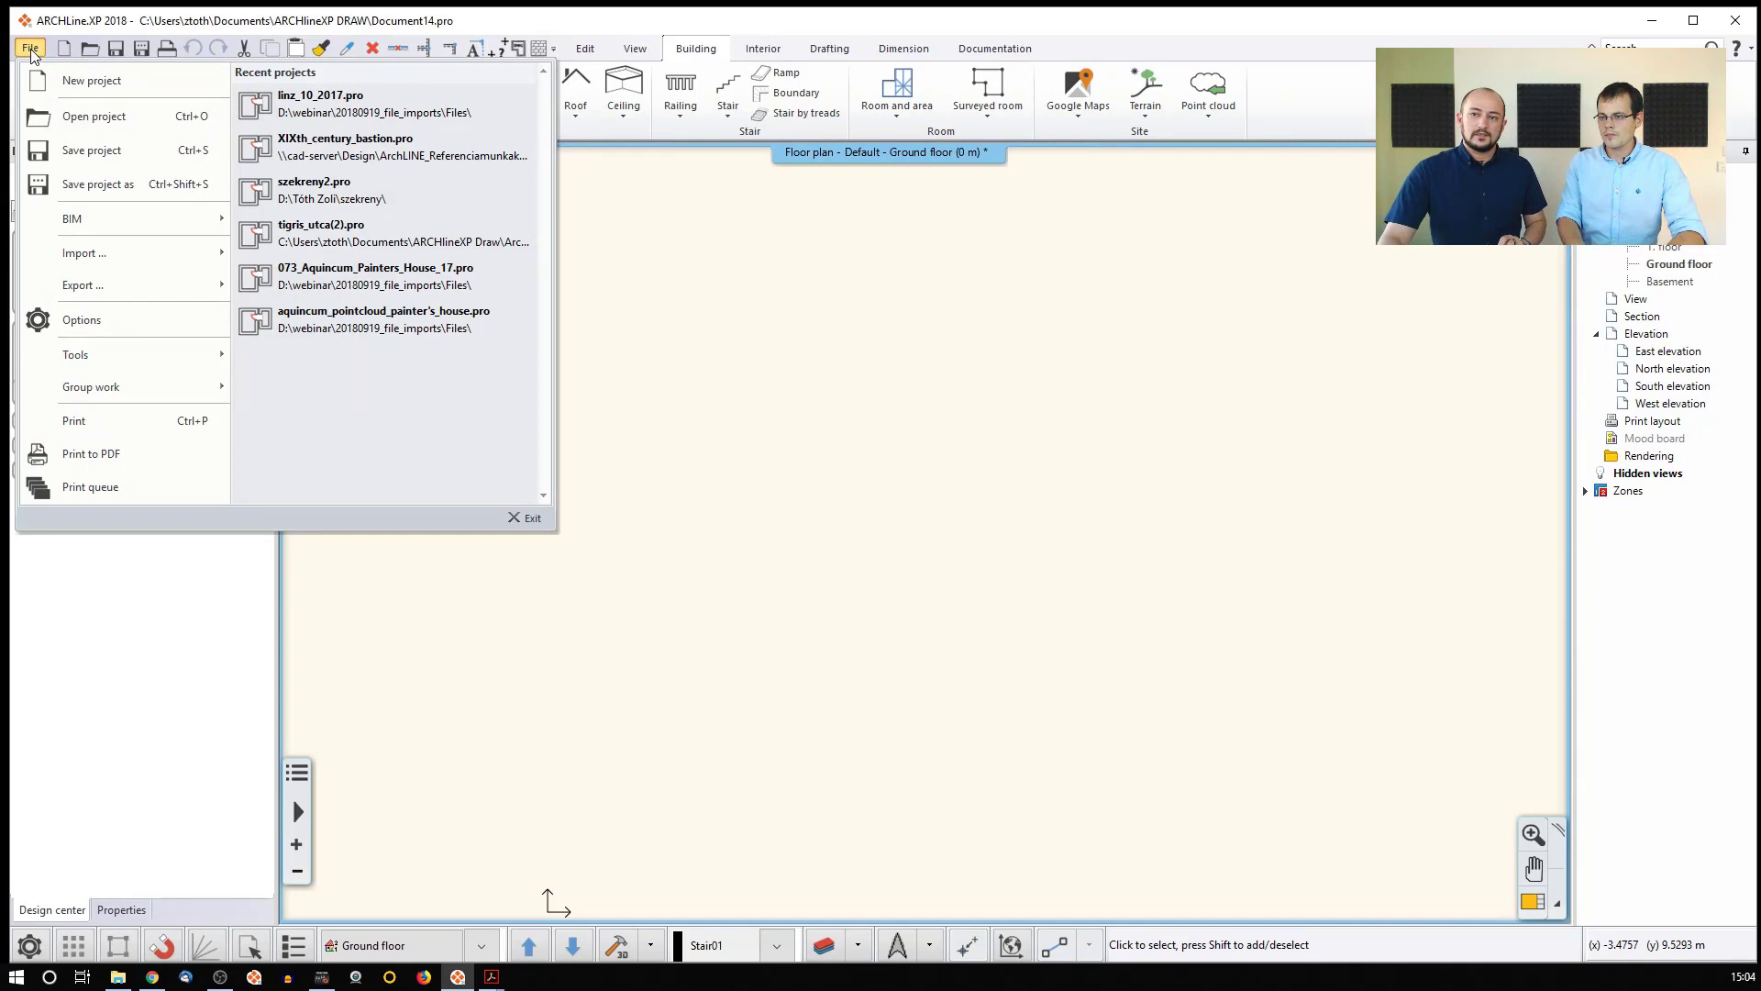
Bring up the Import (Ctrl+I) file chooser listing the DWG folder's floor plans
{"action": "mouse_move", "coordinate": [90, 265]}
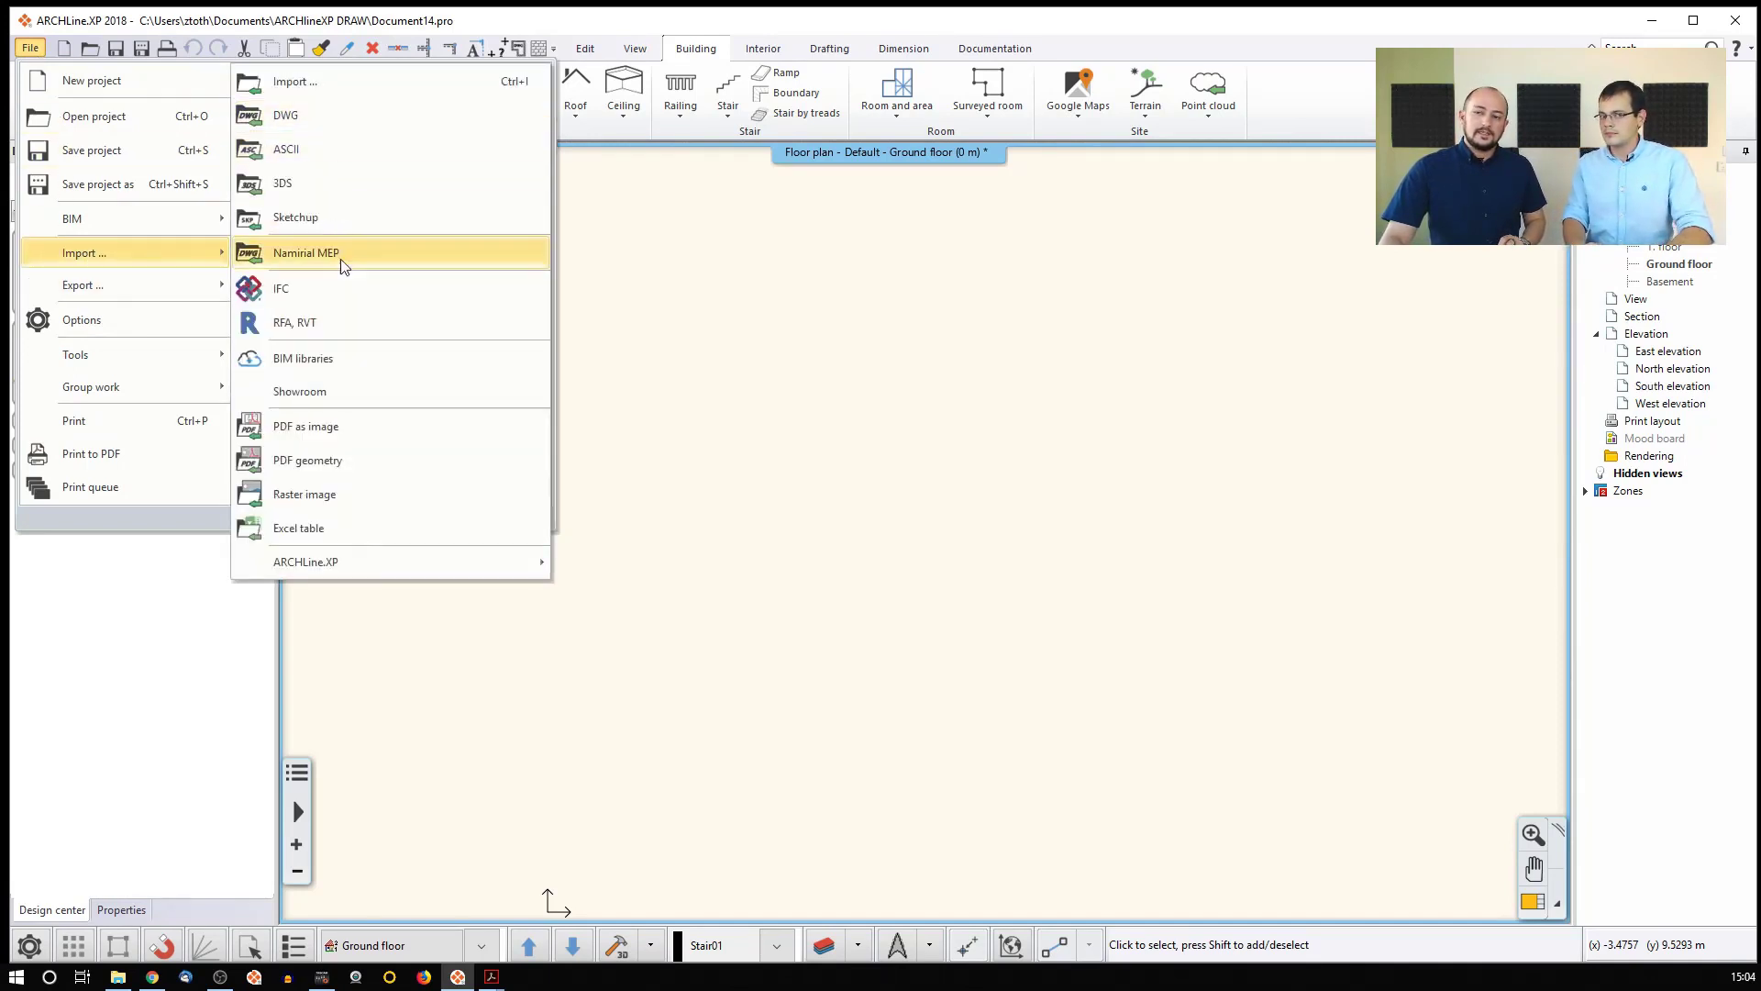
{"action": "mouse_move", "coordinate": [366, 377]}
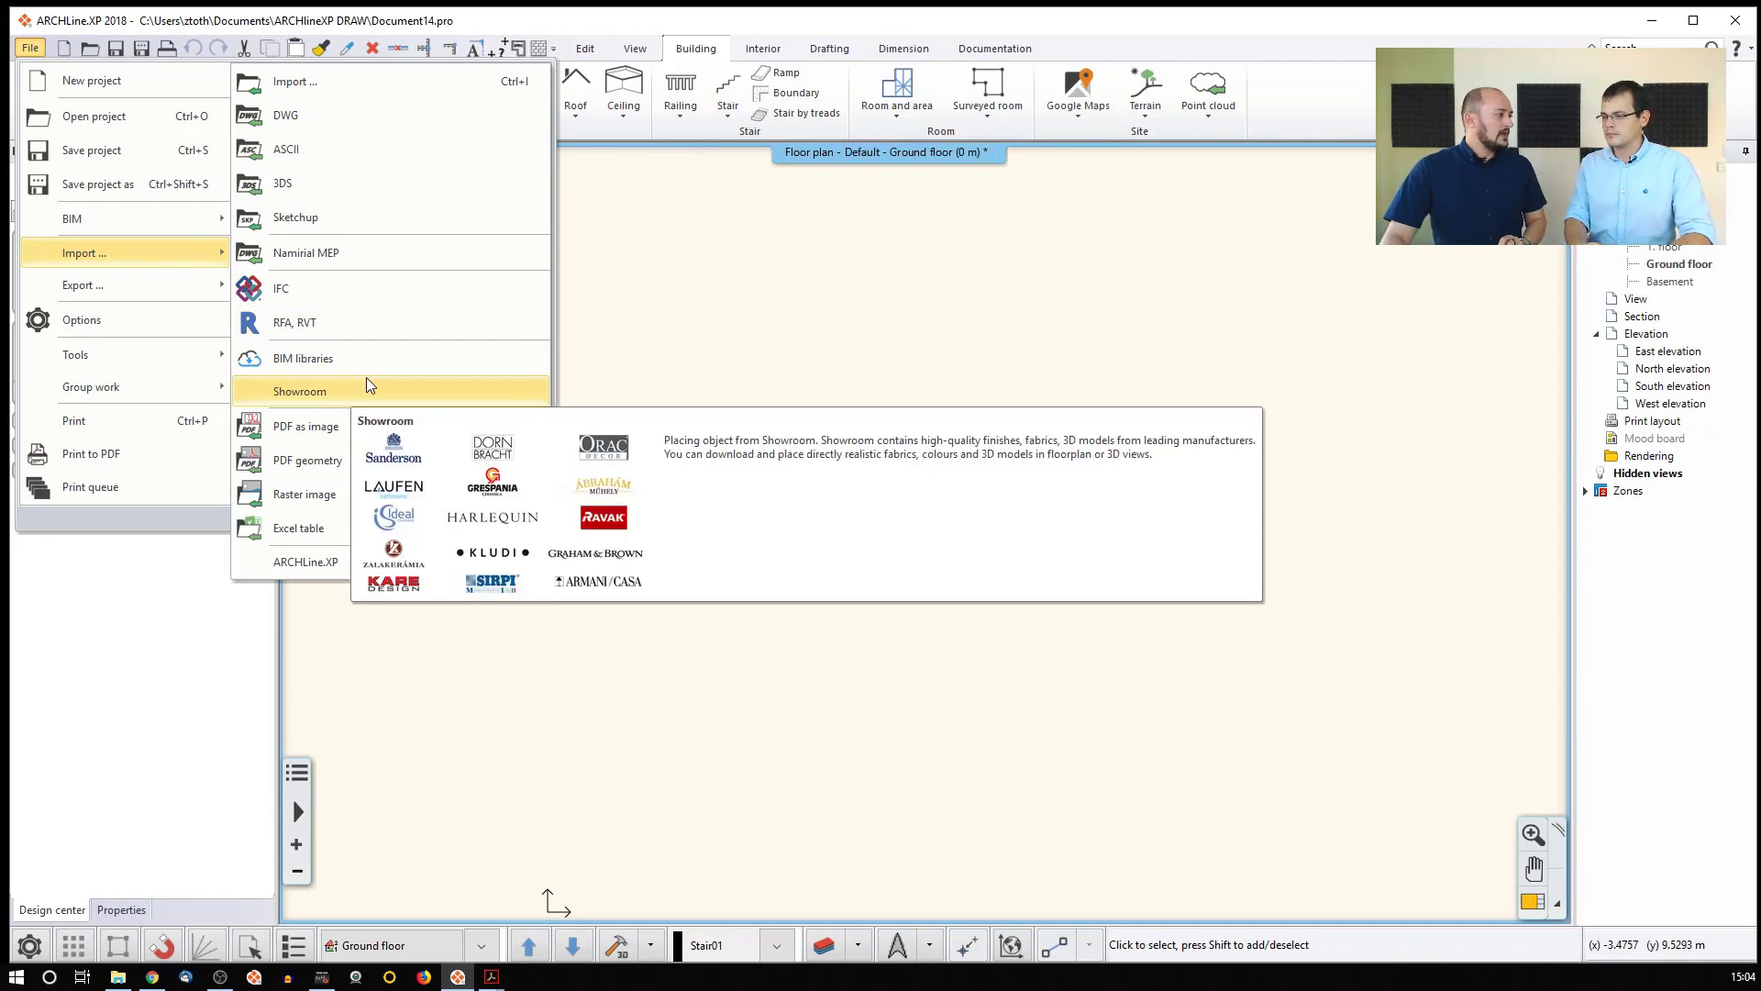
{"action": "left_click", "coordinate": [316, 87]}
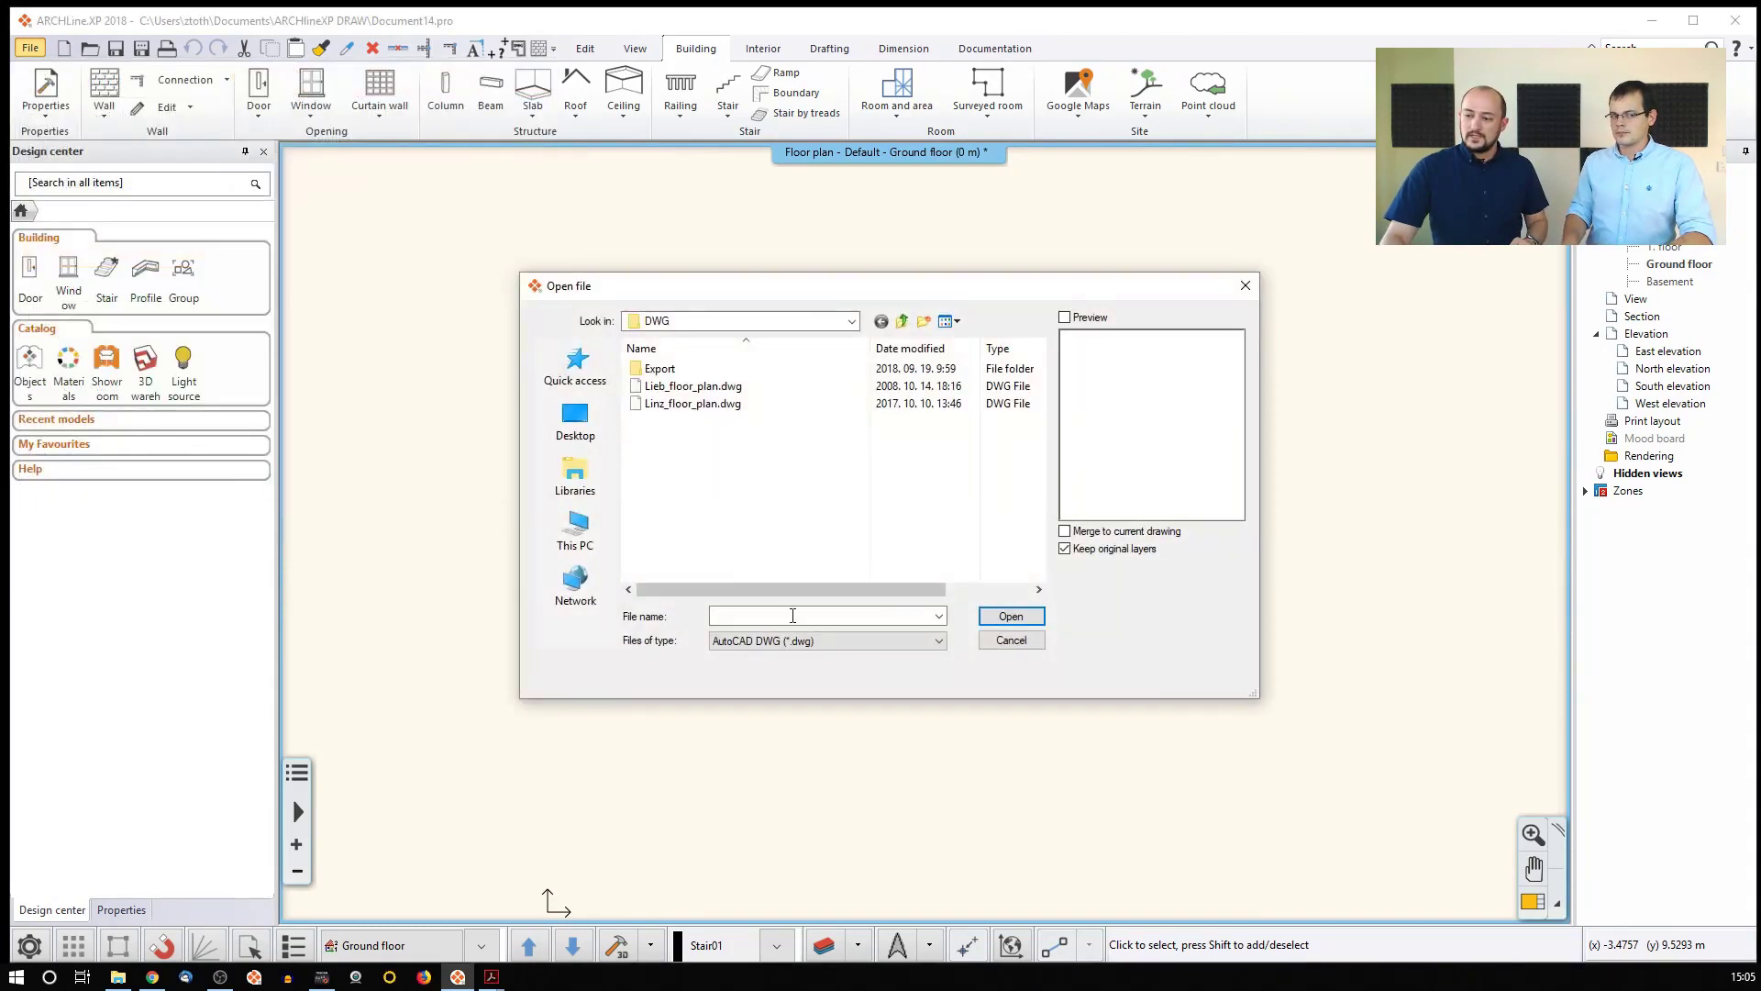
Keep AutoCAD DWG as the file type and open Linz_floor_plan.dwg for import
{"action": "left_click", "coordinate": [811, 642]}
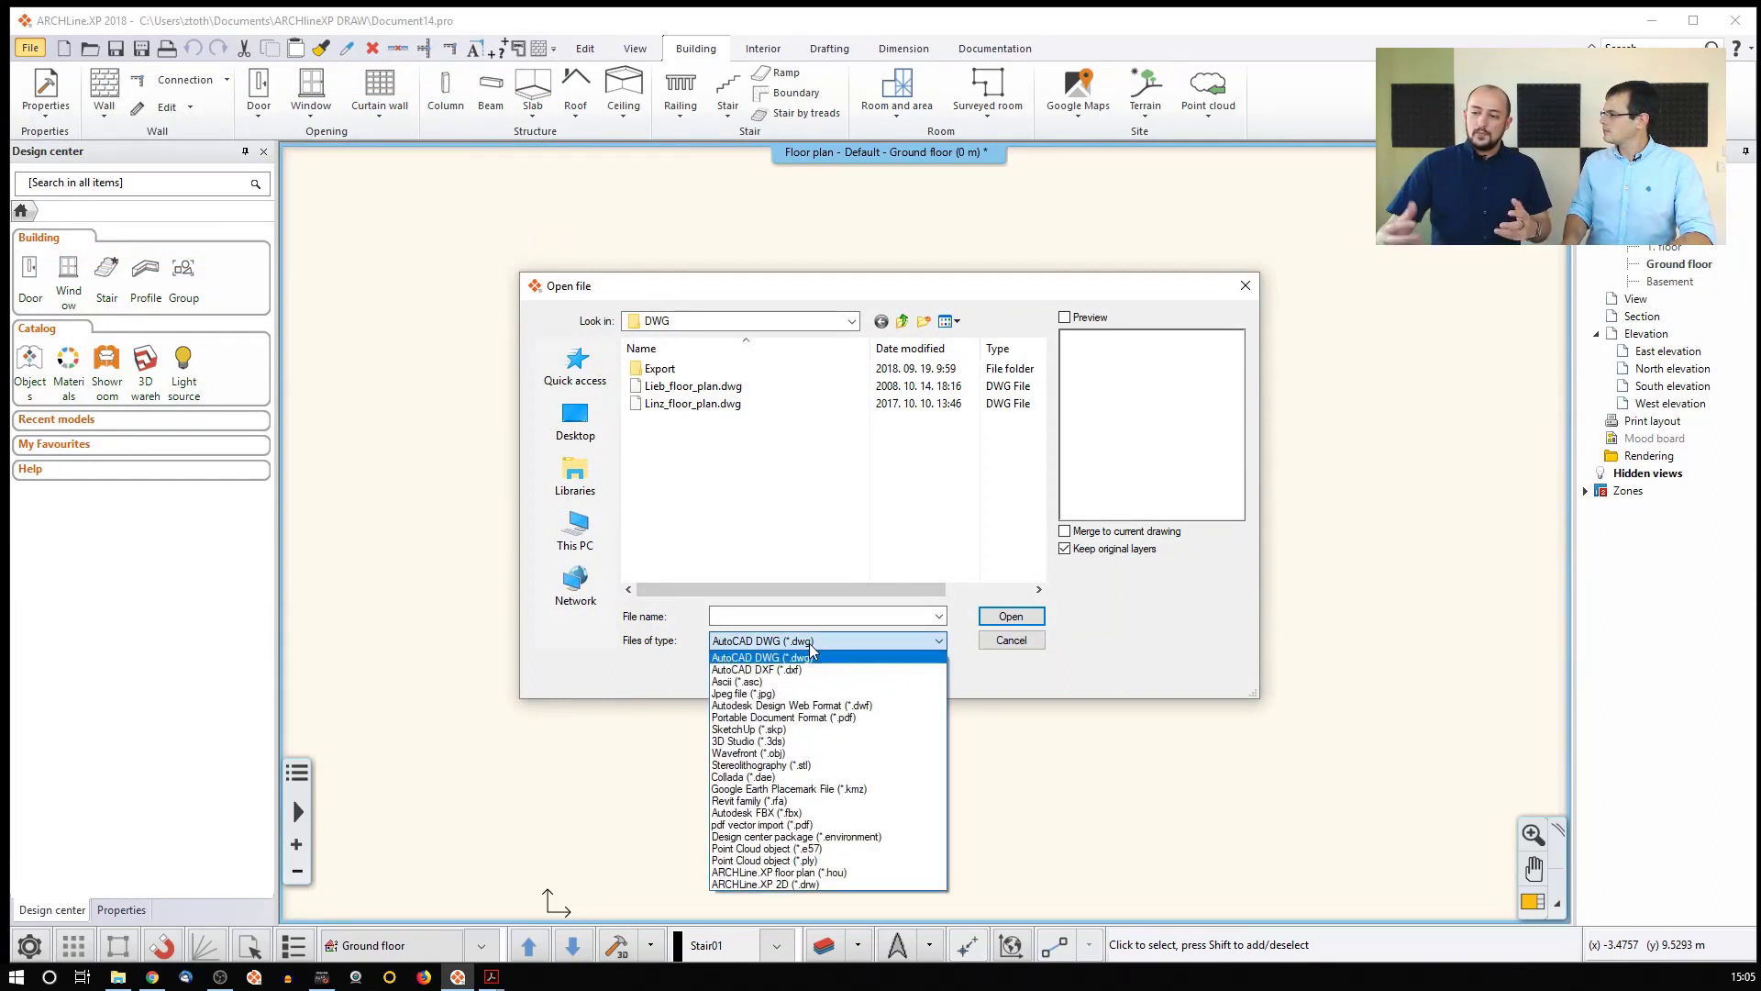
{"action": "left_click", "coordinate": [807, 657]}
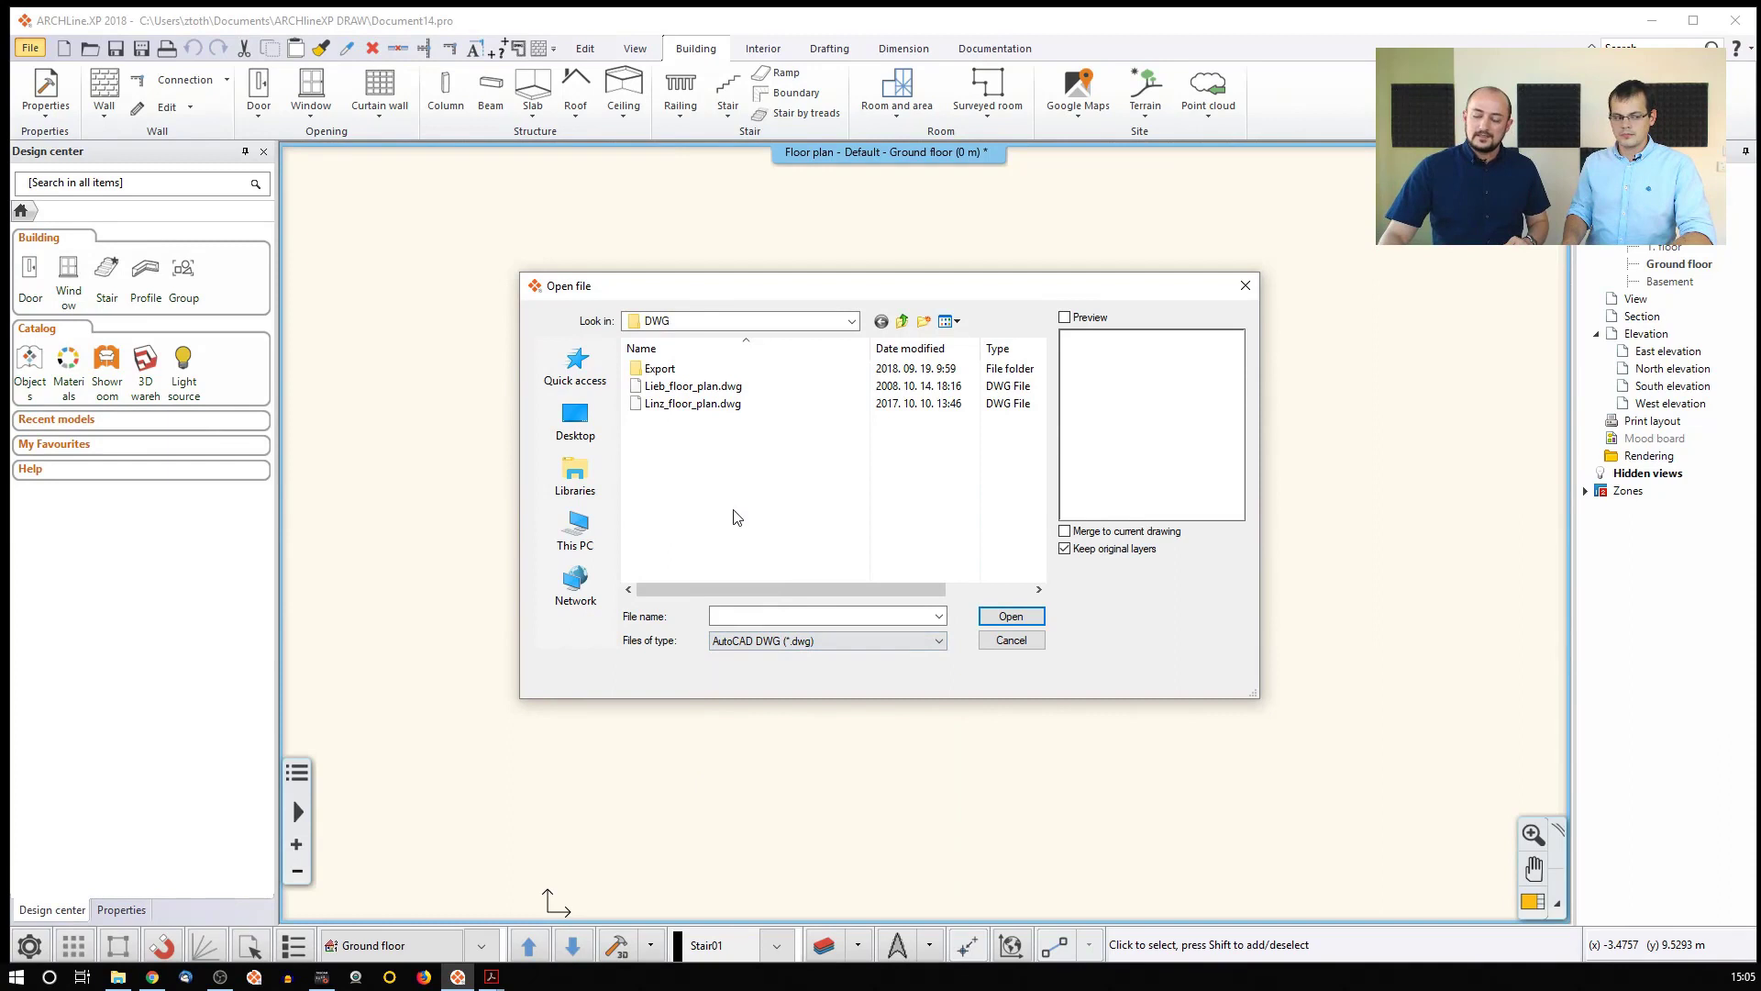
{"action": "left_click", "coordinate": [694, 412]}
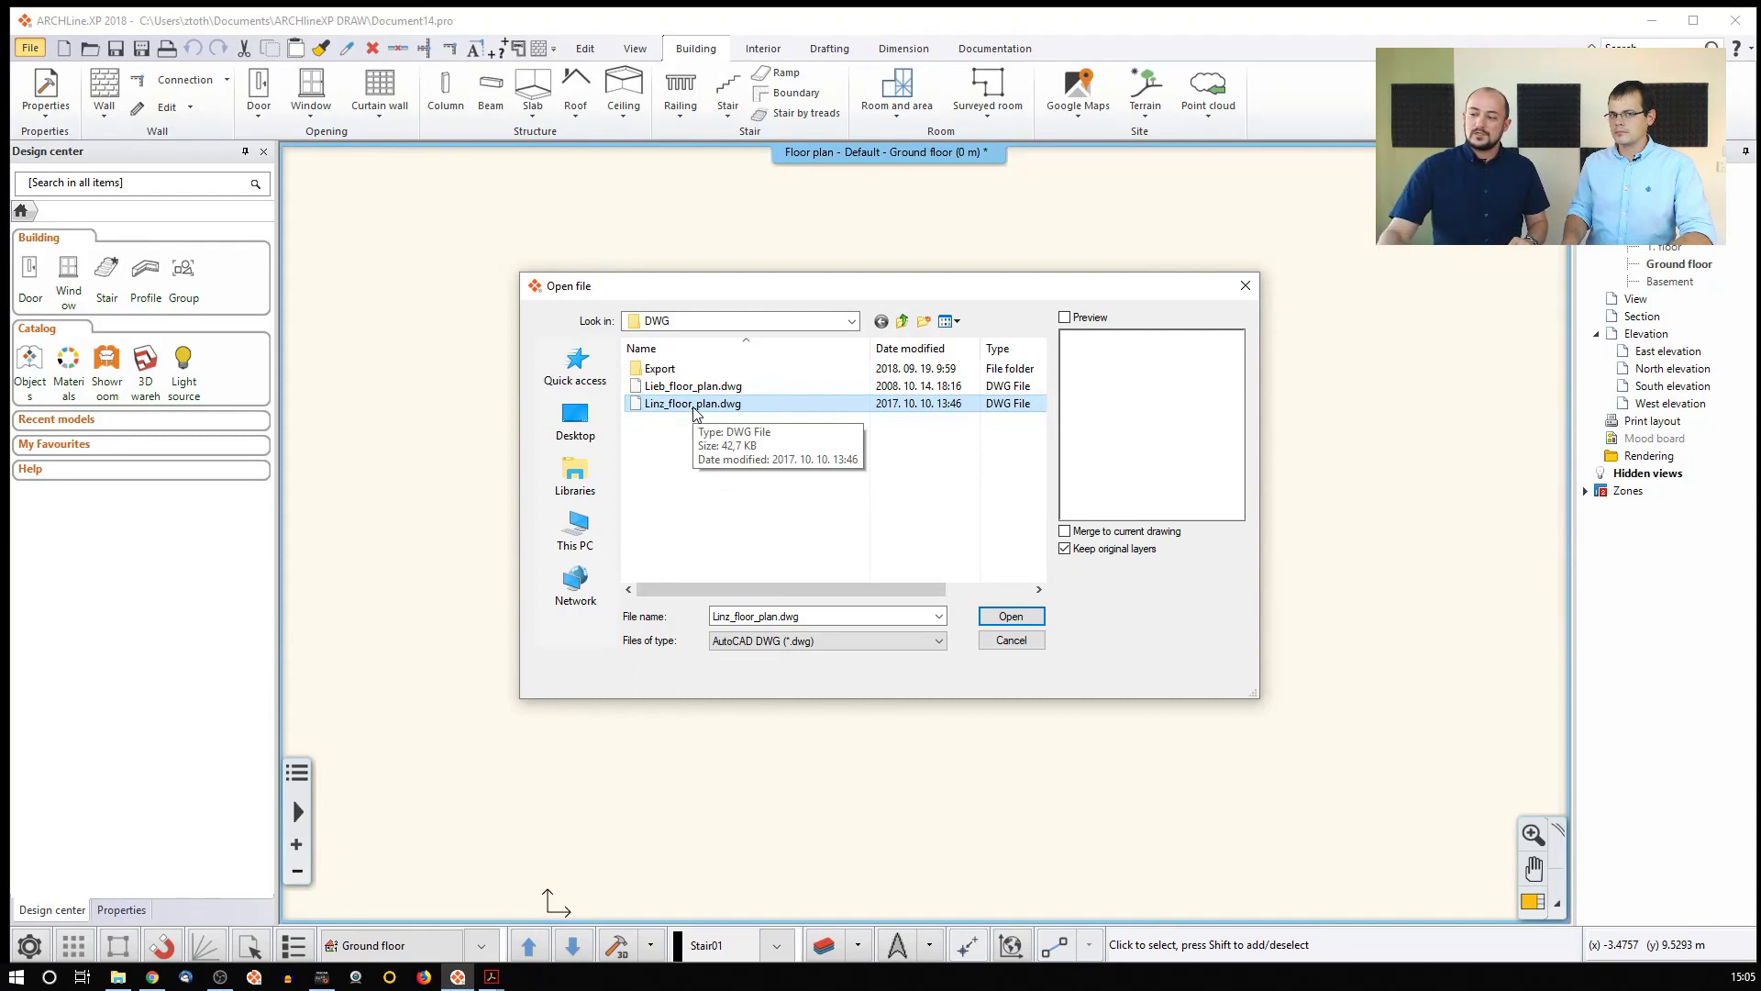
{"action": "left_click", "coordinate": [1011, 616]}
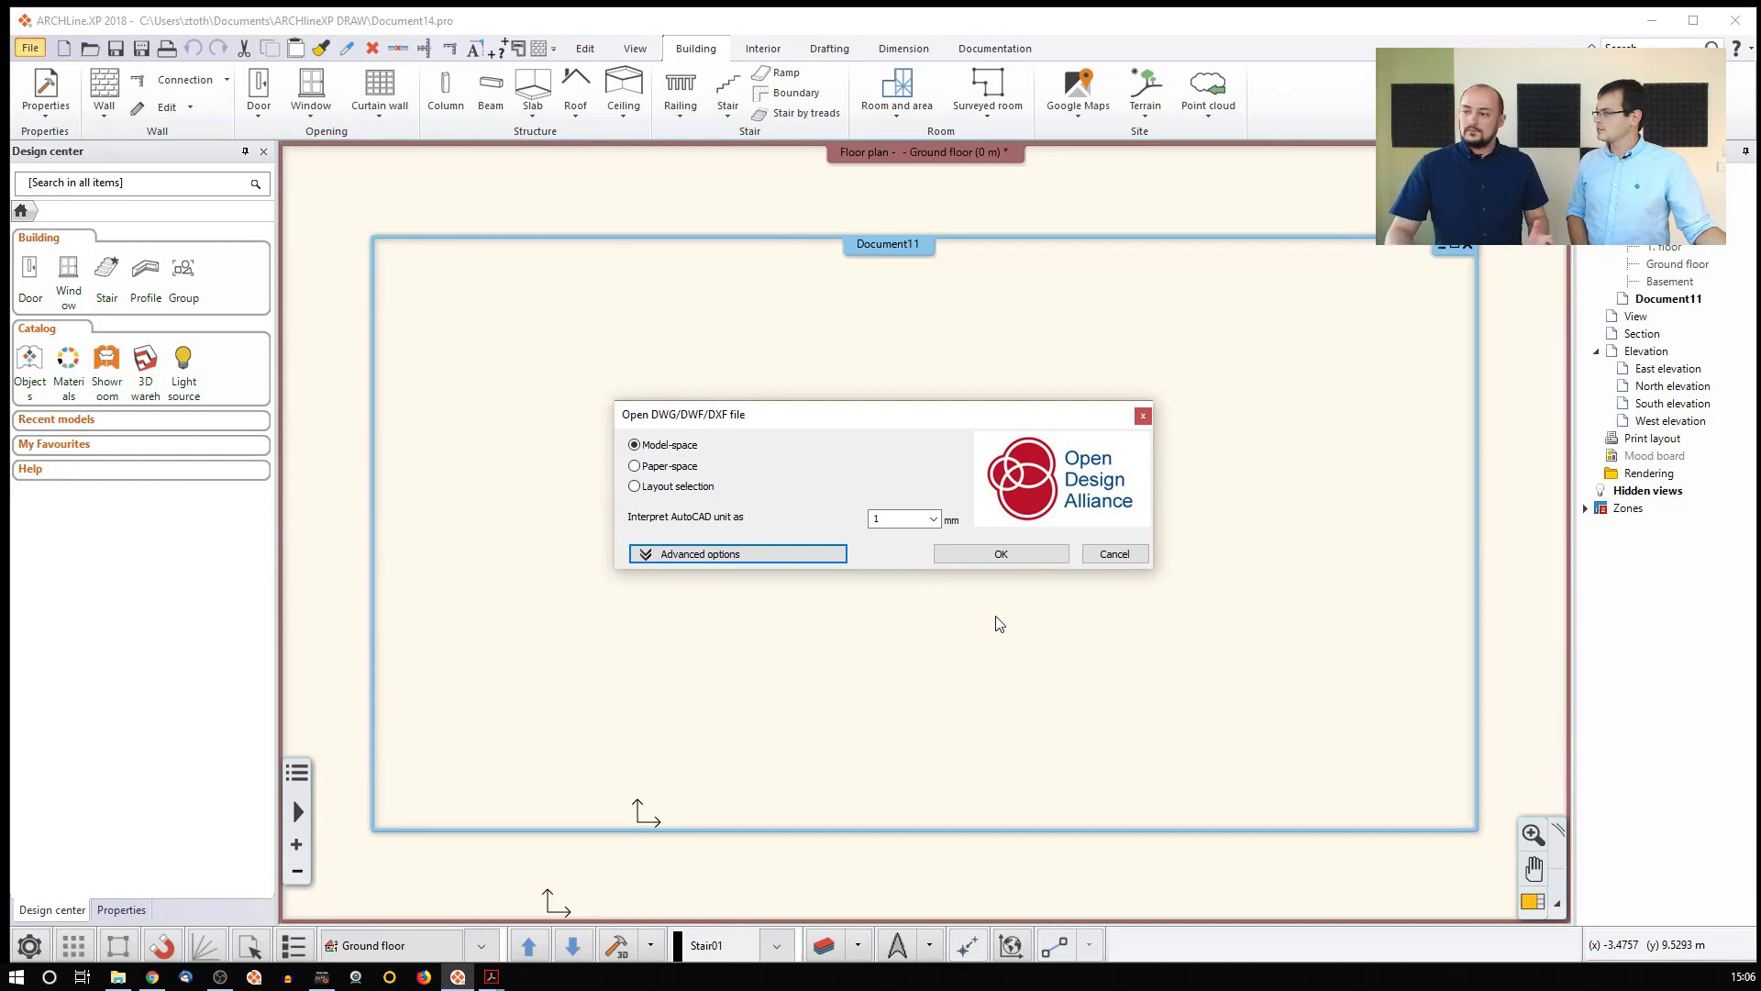
Accept the Model-space import settings to place the Linz DWG on the ground floor
{"action": "left_click", "coordinate": [1002, 554]}
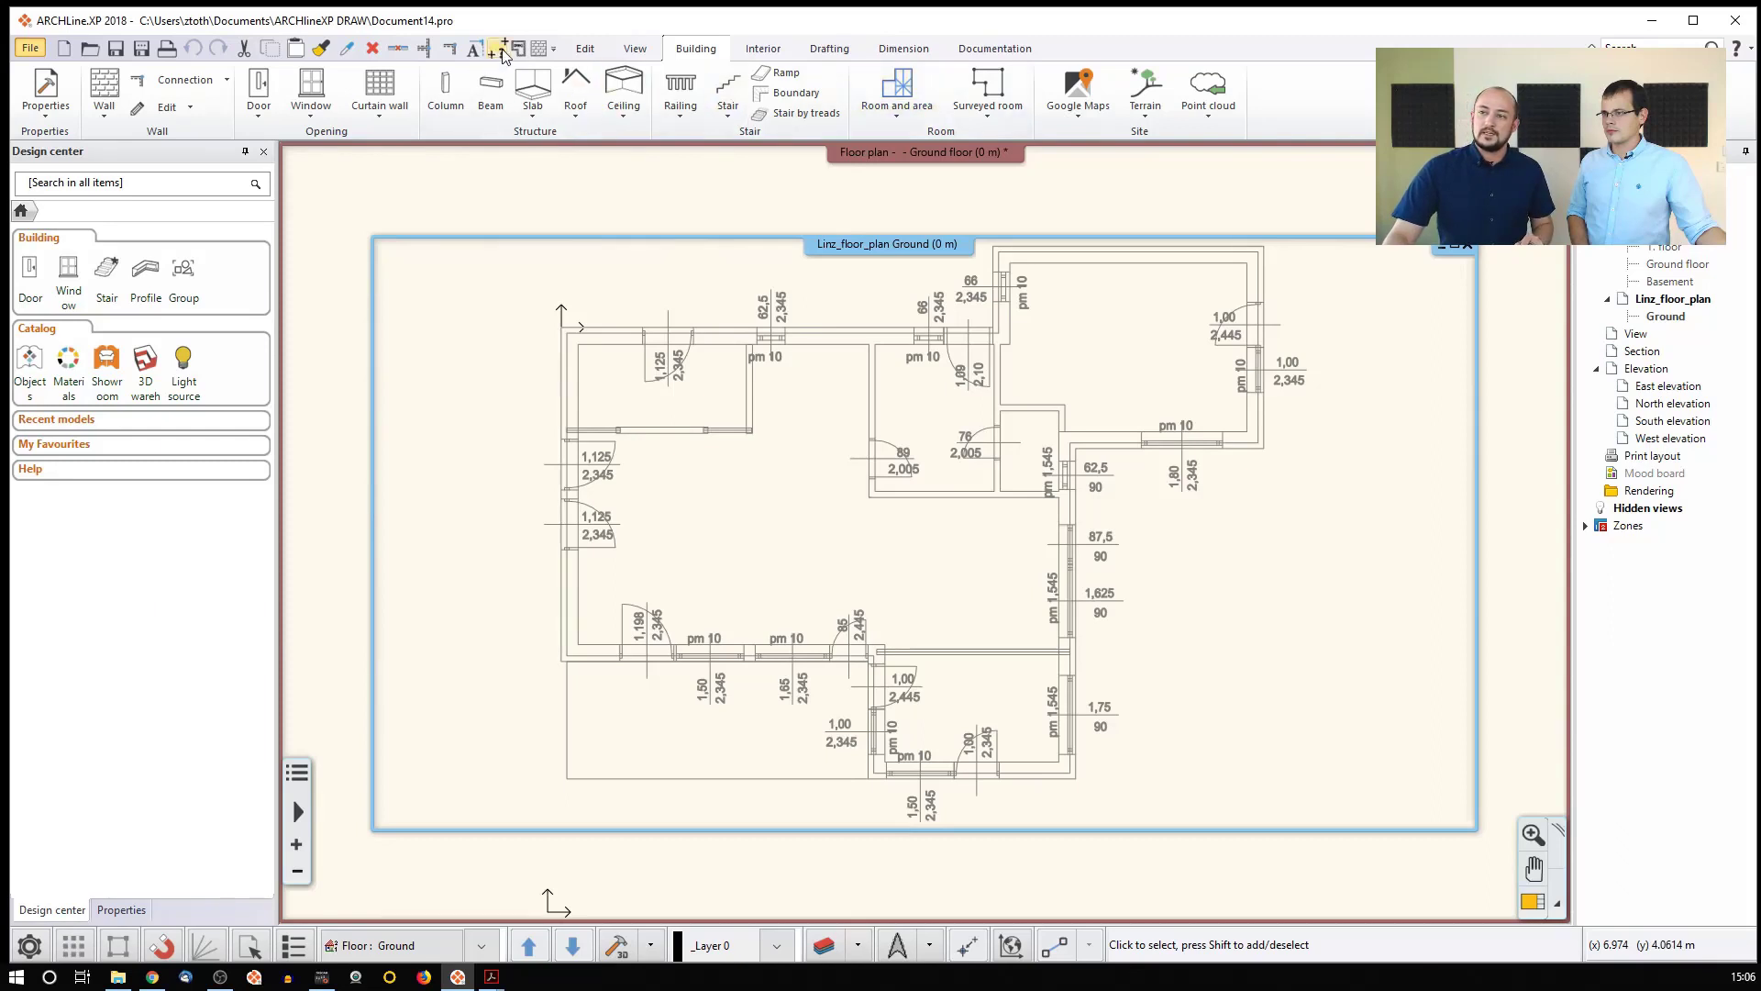
{"action": "left_click", "coordinate": [928, 49]}
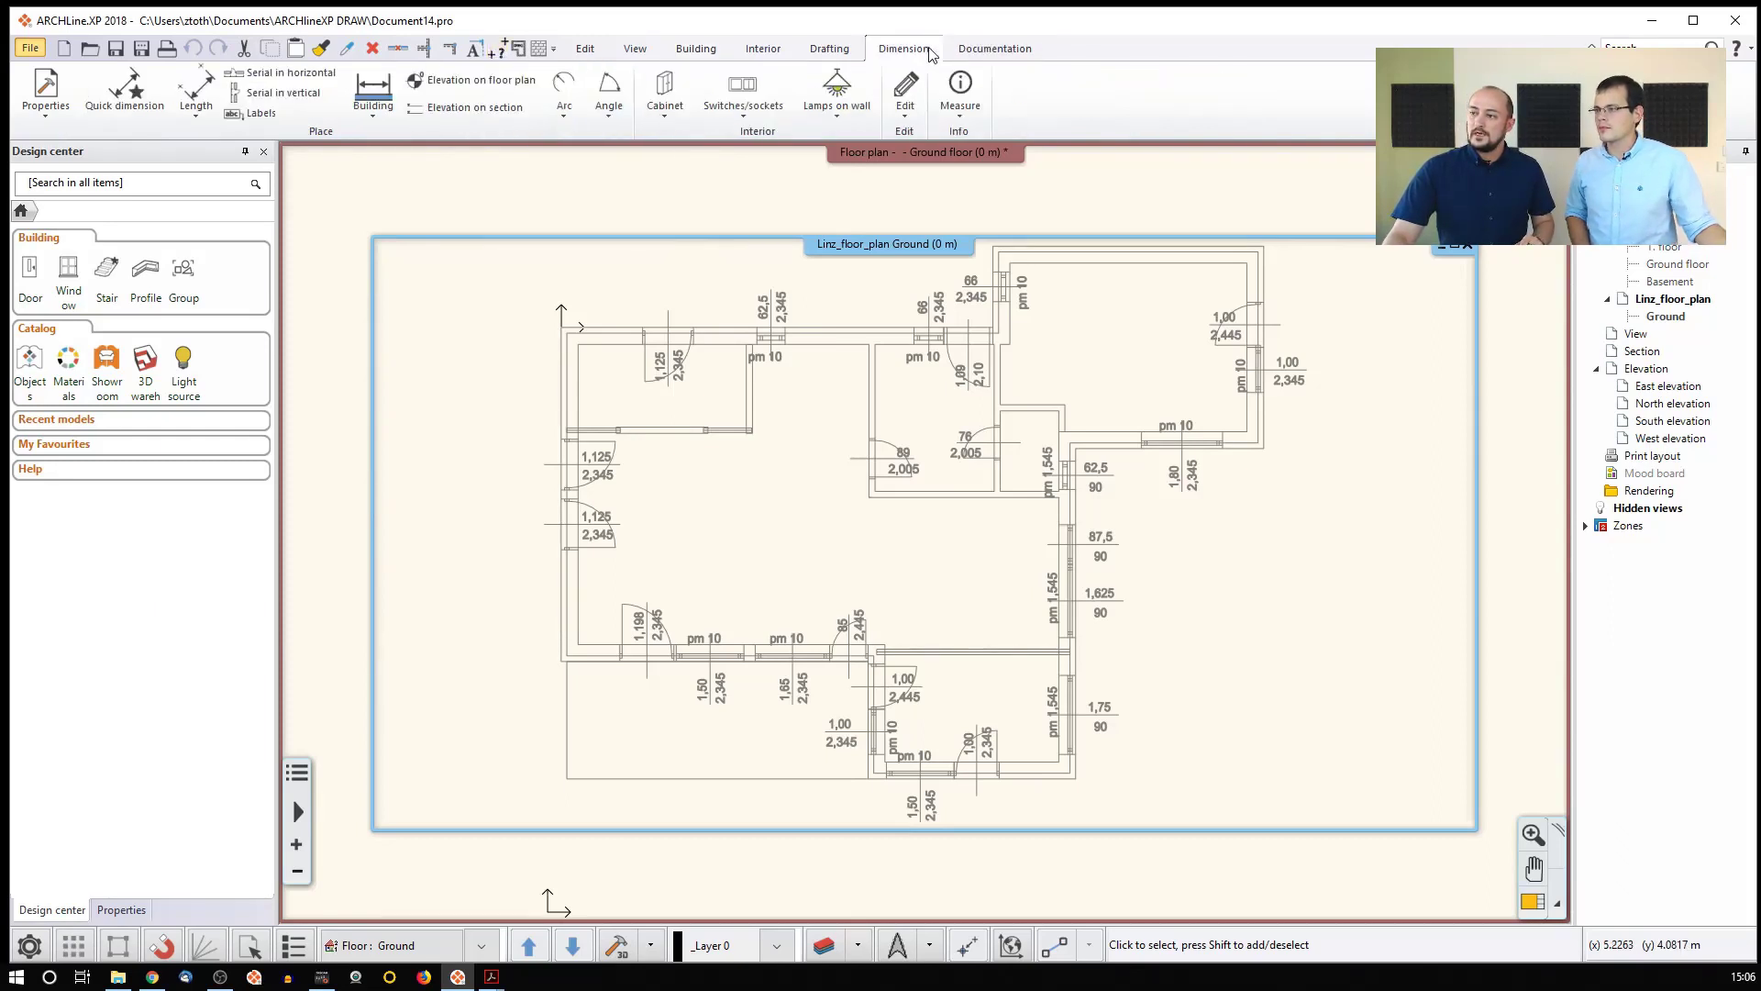
Add the Distance measuring tool to the Quick Access Toolbar
{"action": "left_click", "coordinate": [961, 108]}
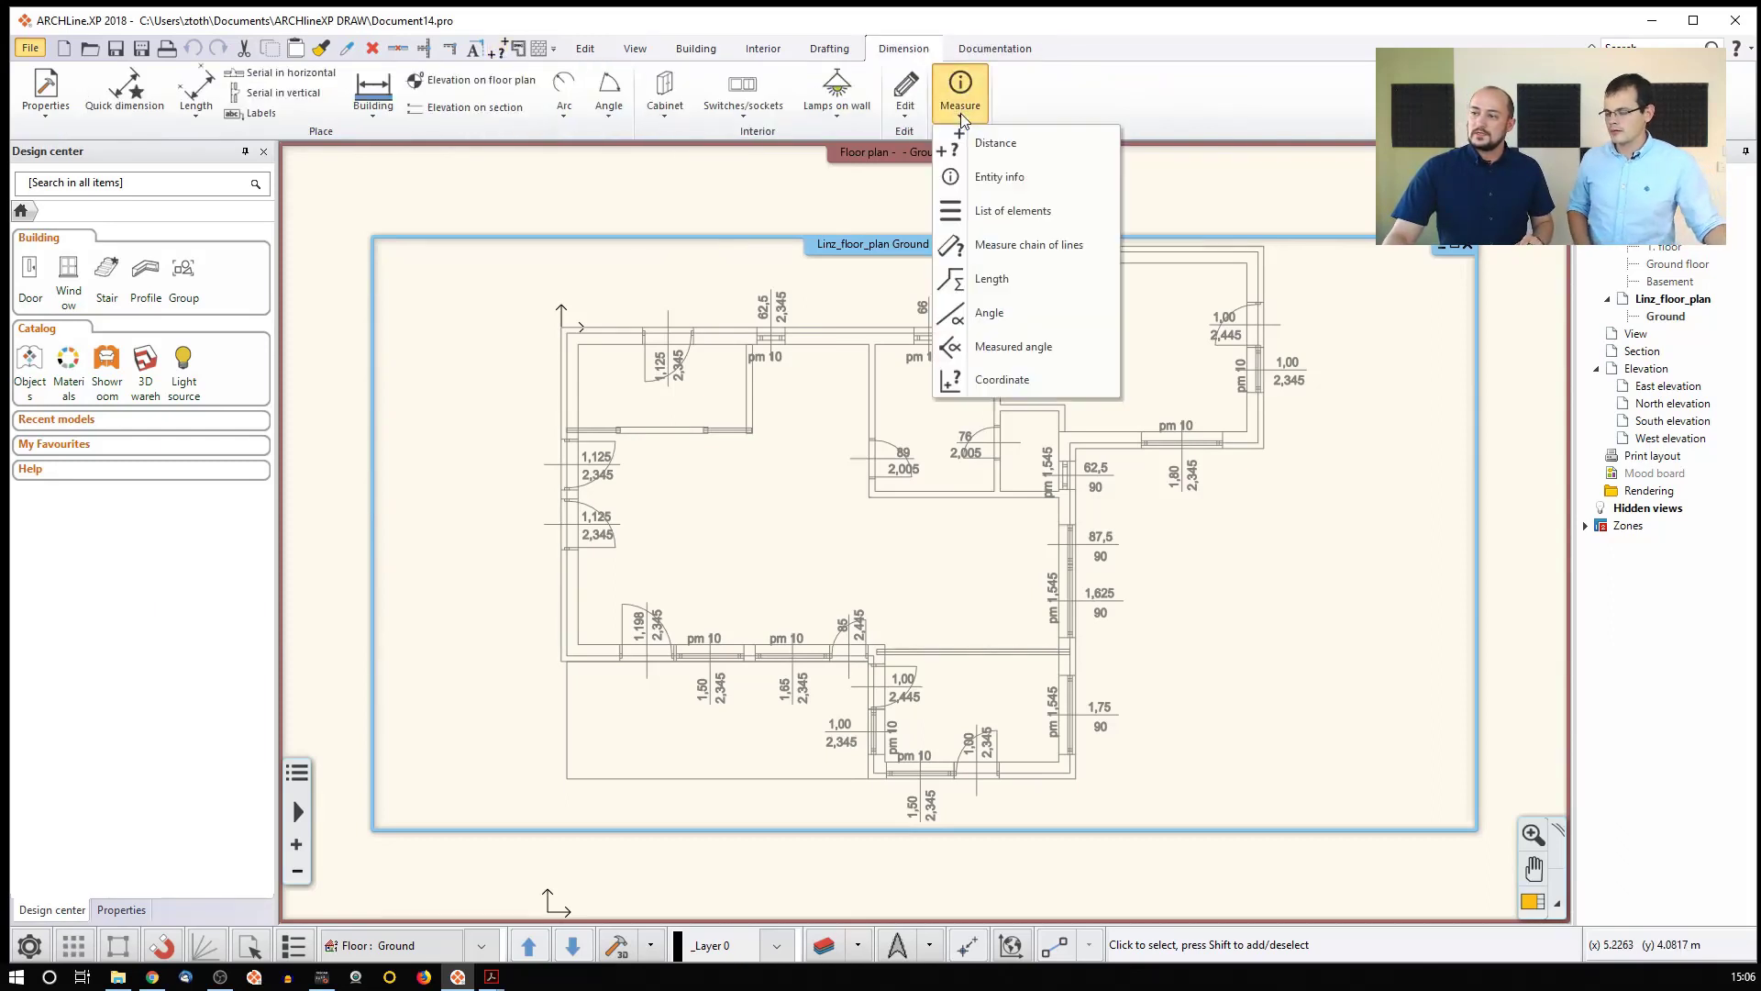
{"action": "right_click", "coordinate": [1027, 143]}
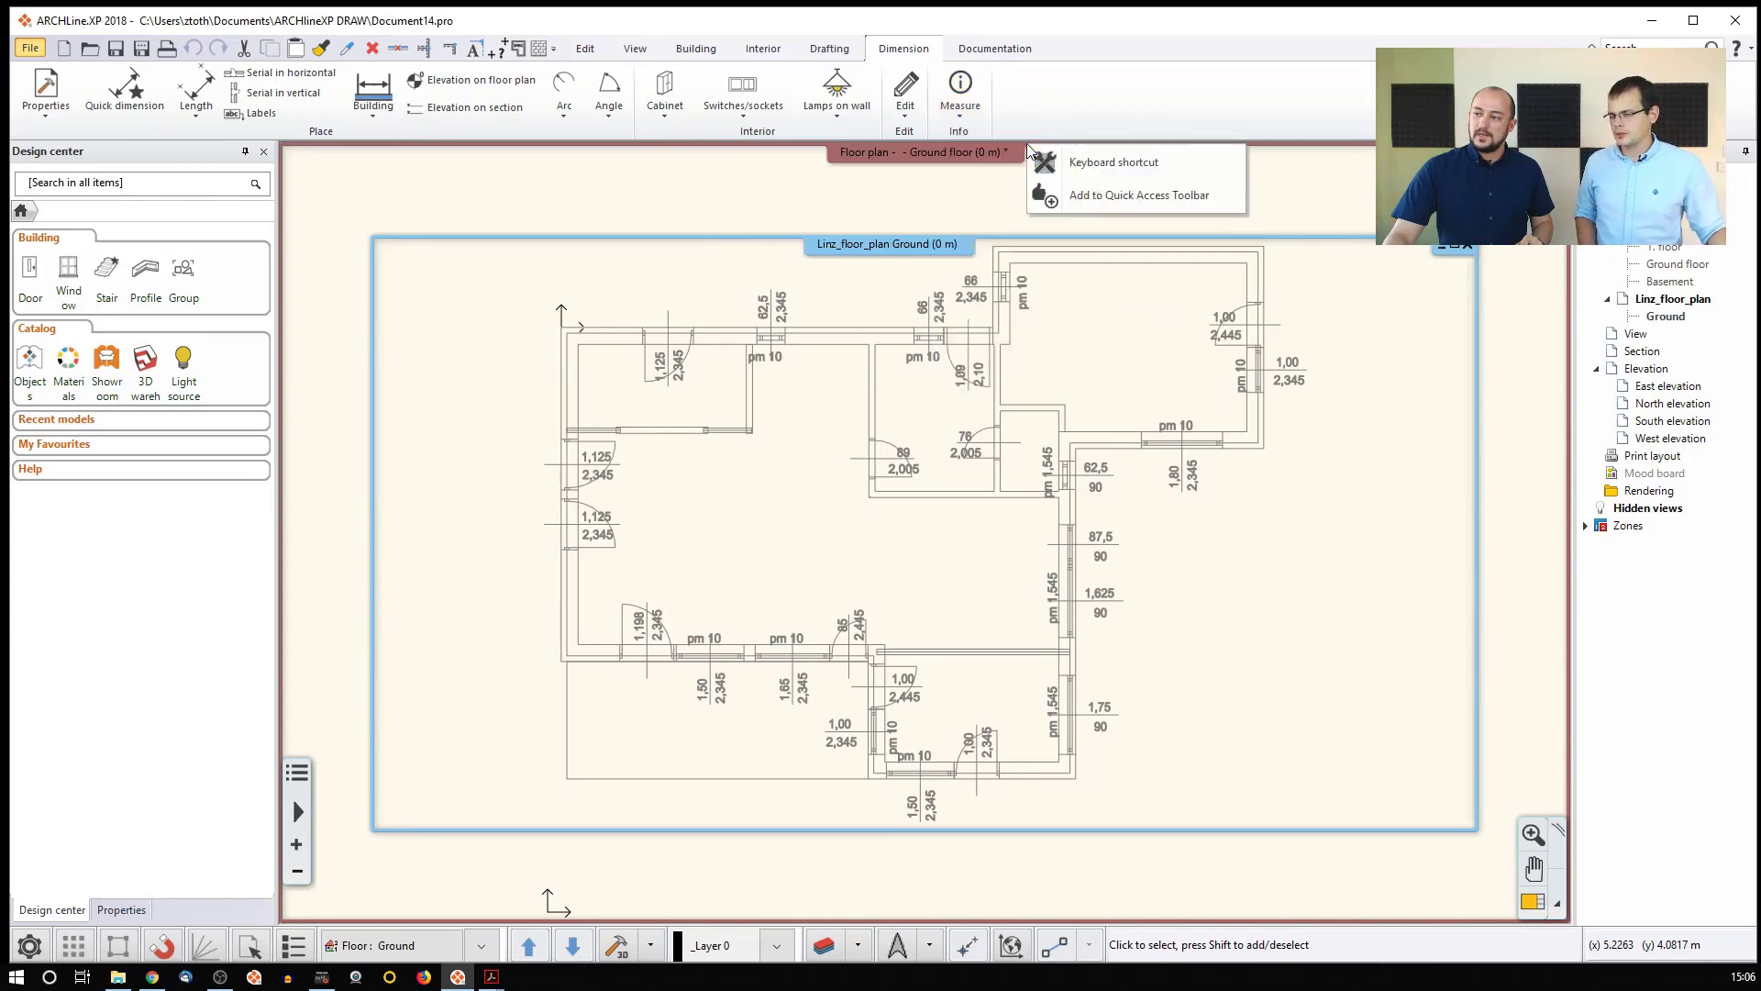
{"action": "left_click", "coordinate": [1084, 193]}
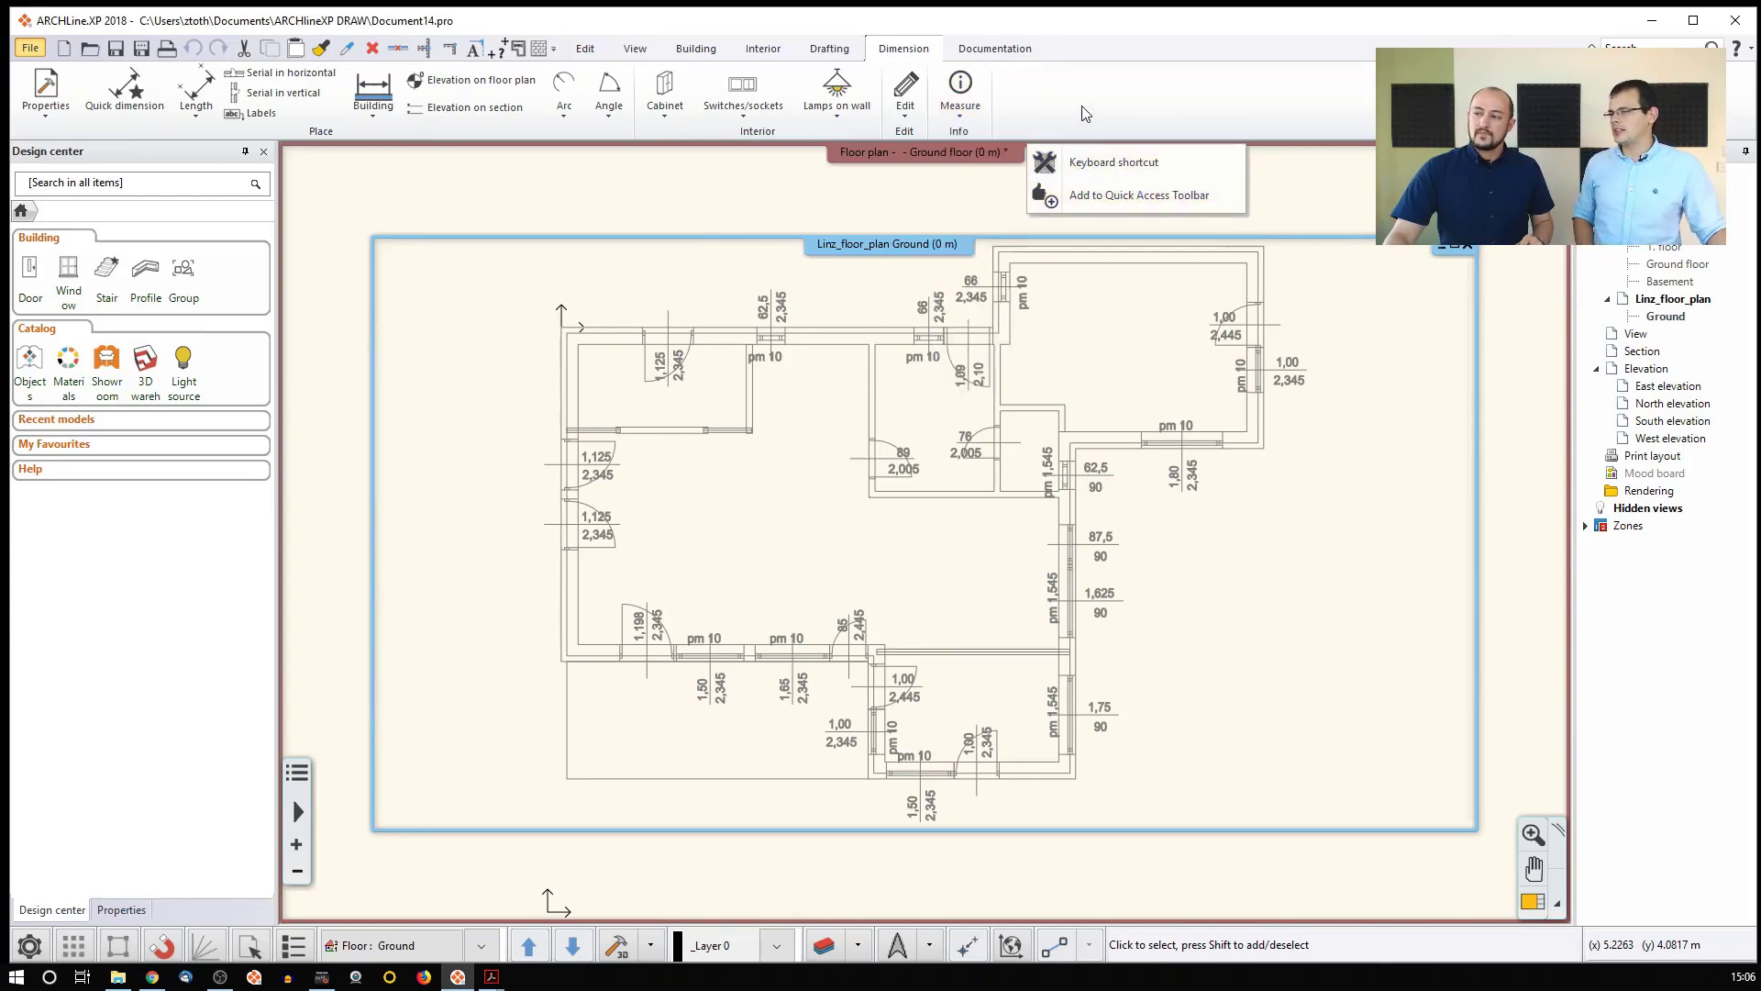
Measure a distance from the plan's top-left corner along the top wall
{"action": "left_click", "coordinate": [518, 51]}
{"action": "left_click", "coordinate": [579, 345]}
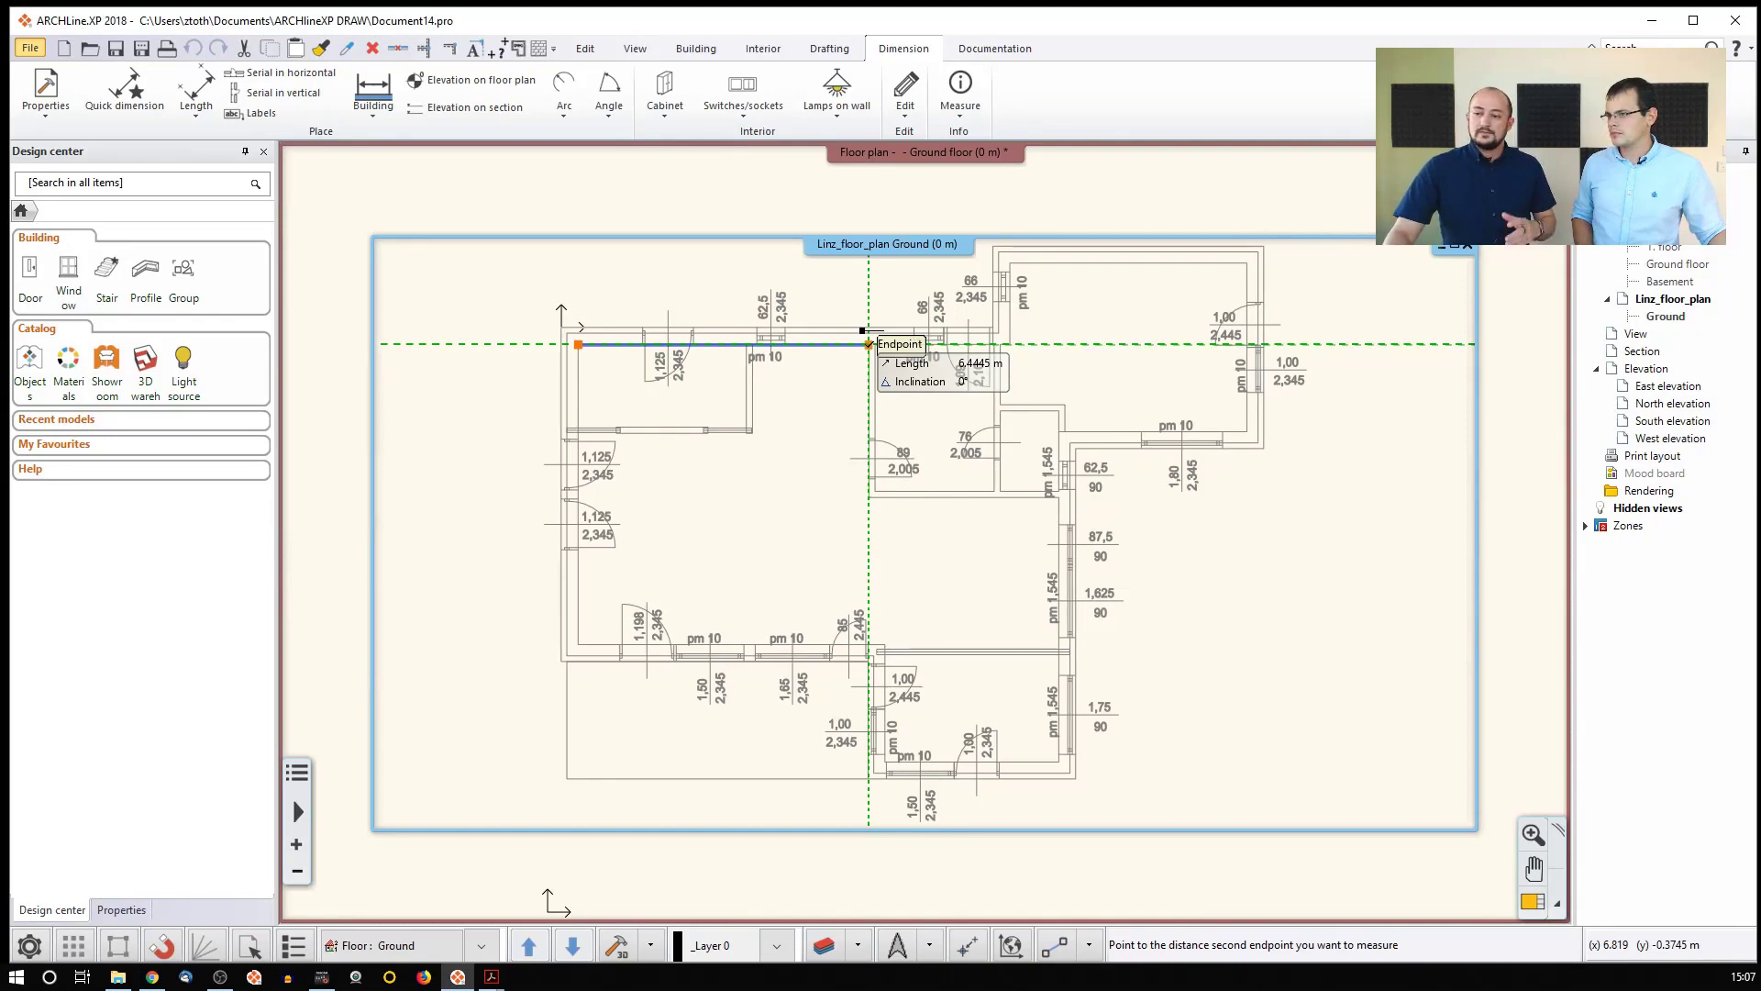
{"action": "left_click", "coordinate": [840, 375]}
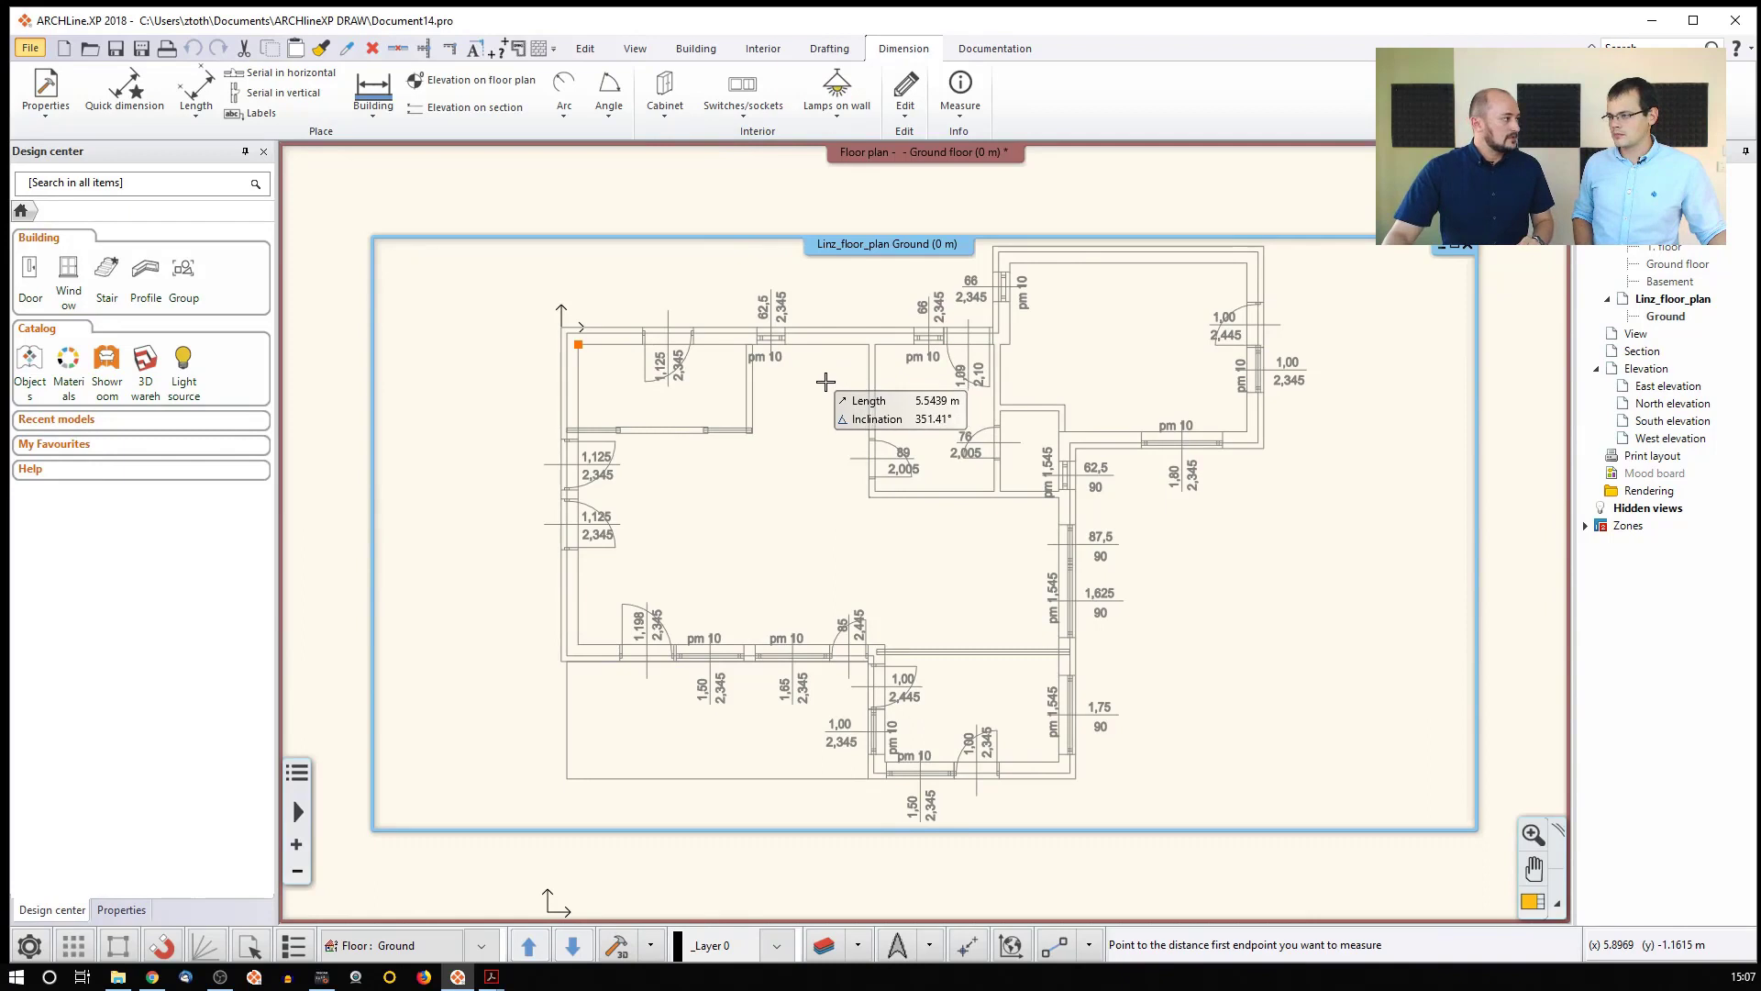
{"action": "key", "text": "Escape"}
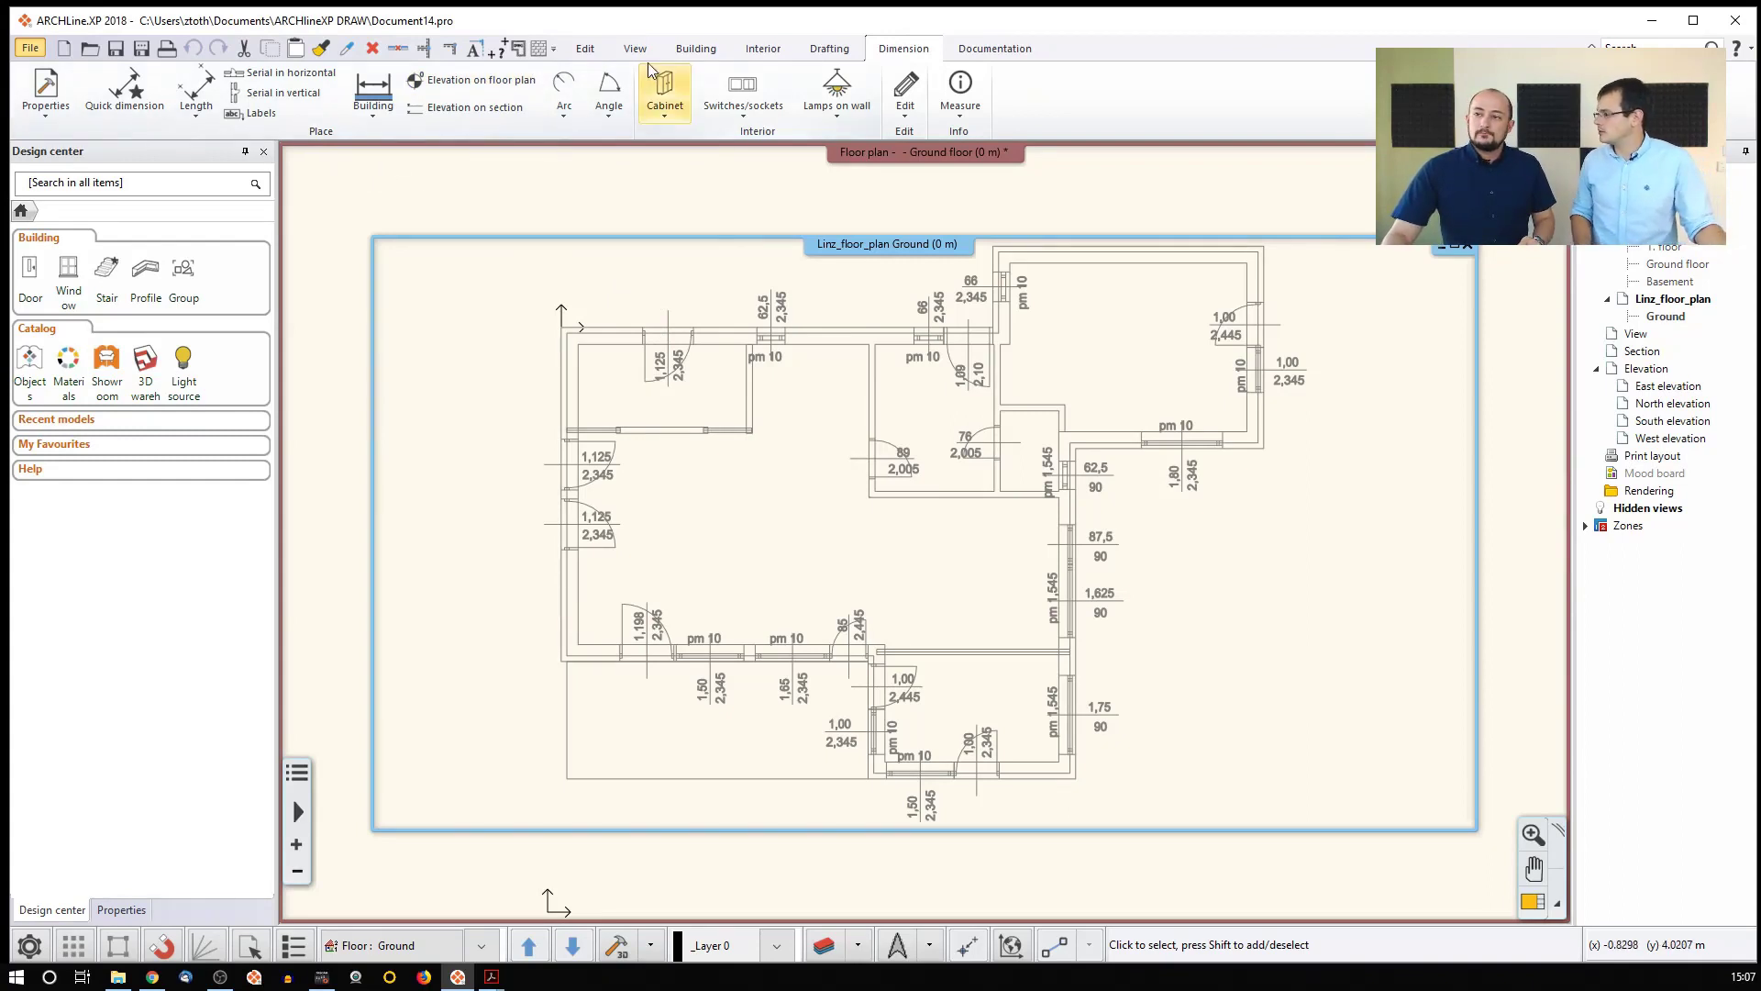
{"action": "left_click", "coordinate": [680, 53]}
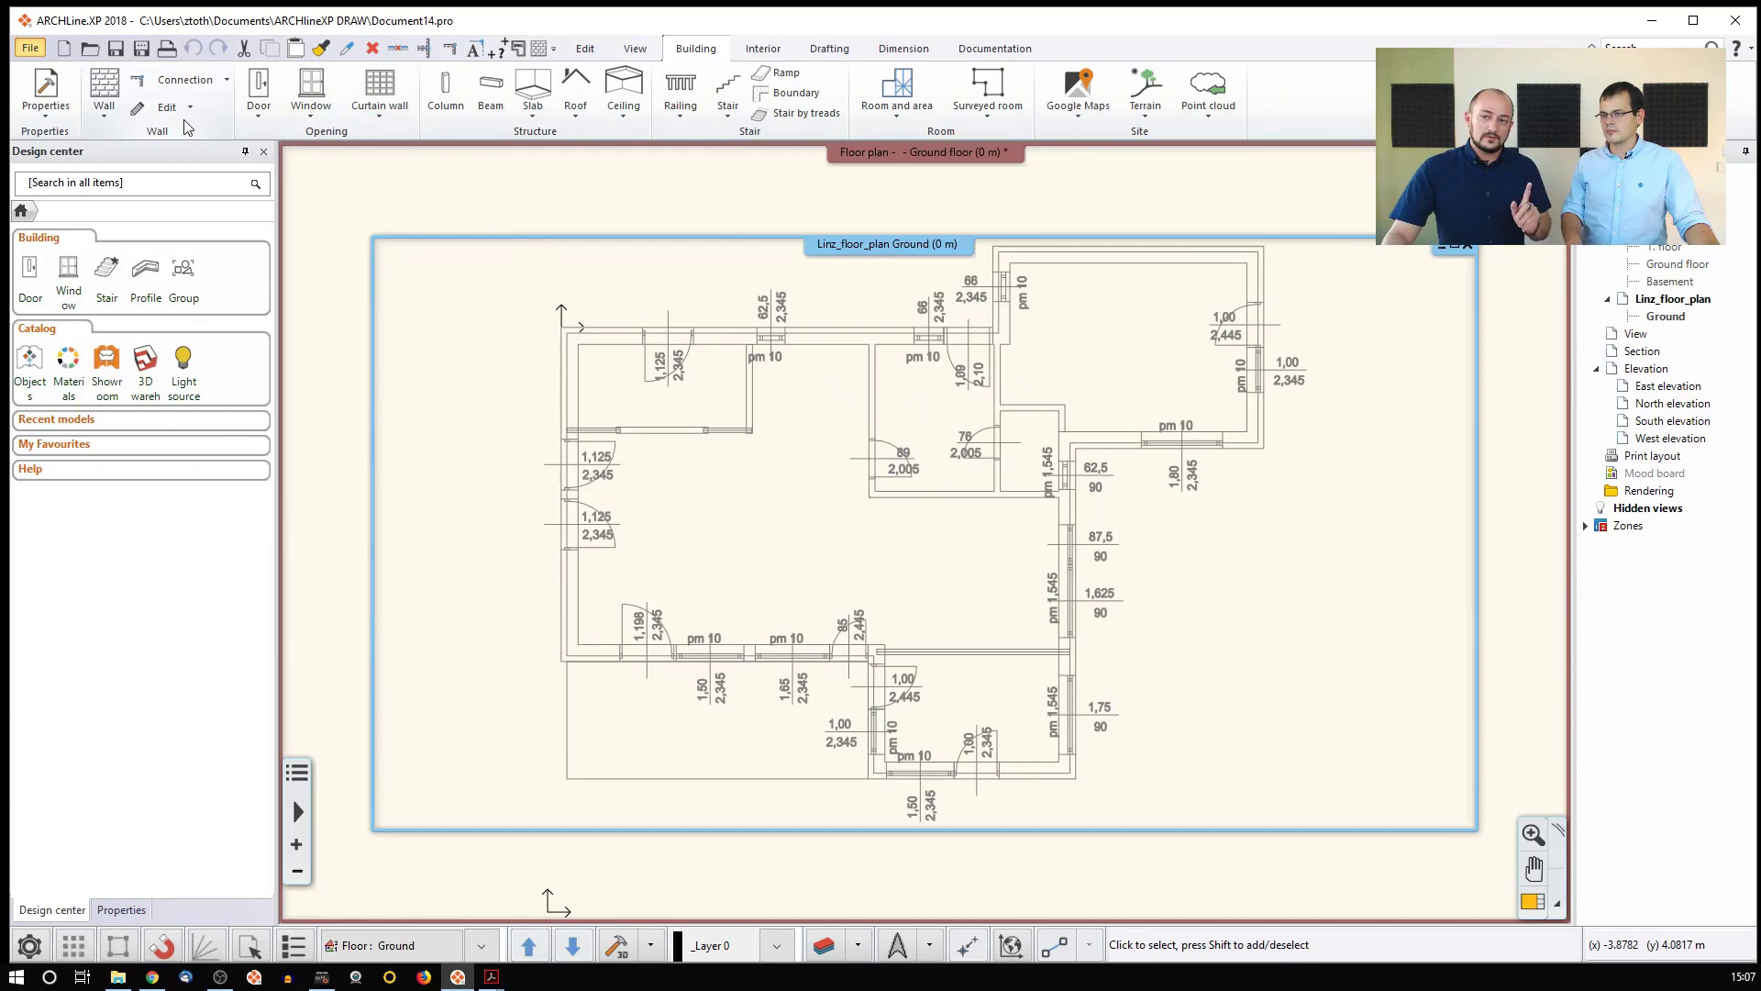
Trace a wall along the left DWG outline using the two-line method
{"action": "left_click", "coordinate": [105, 117]}
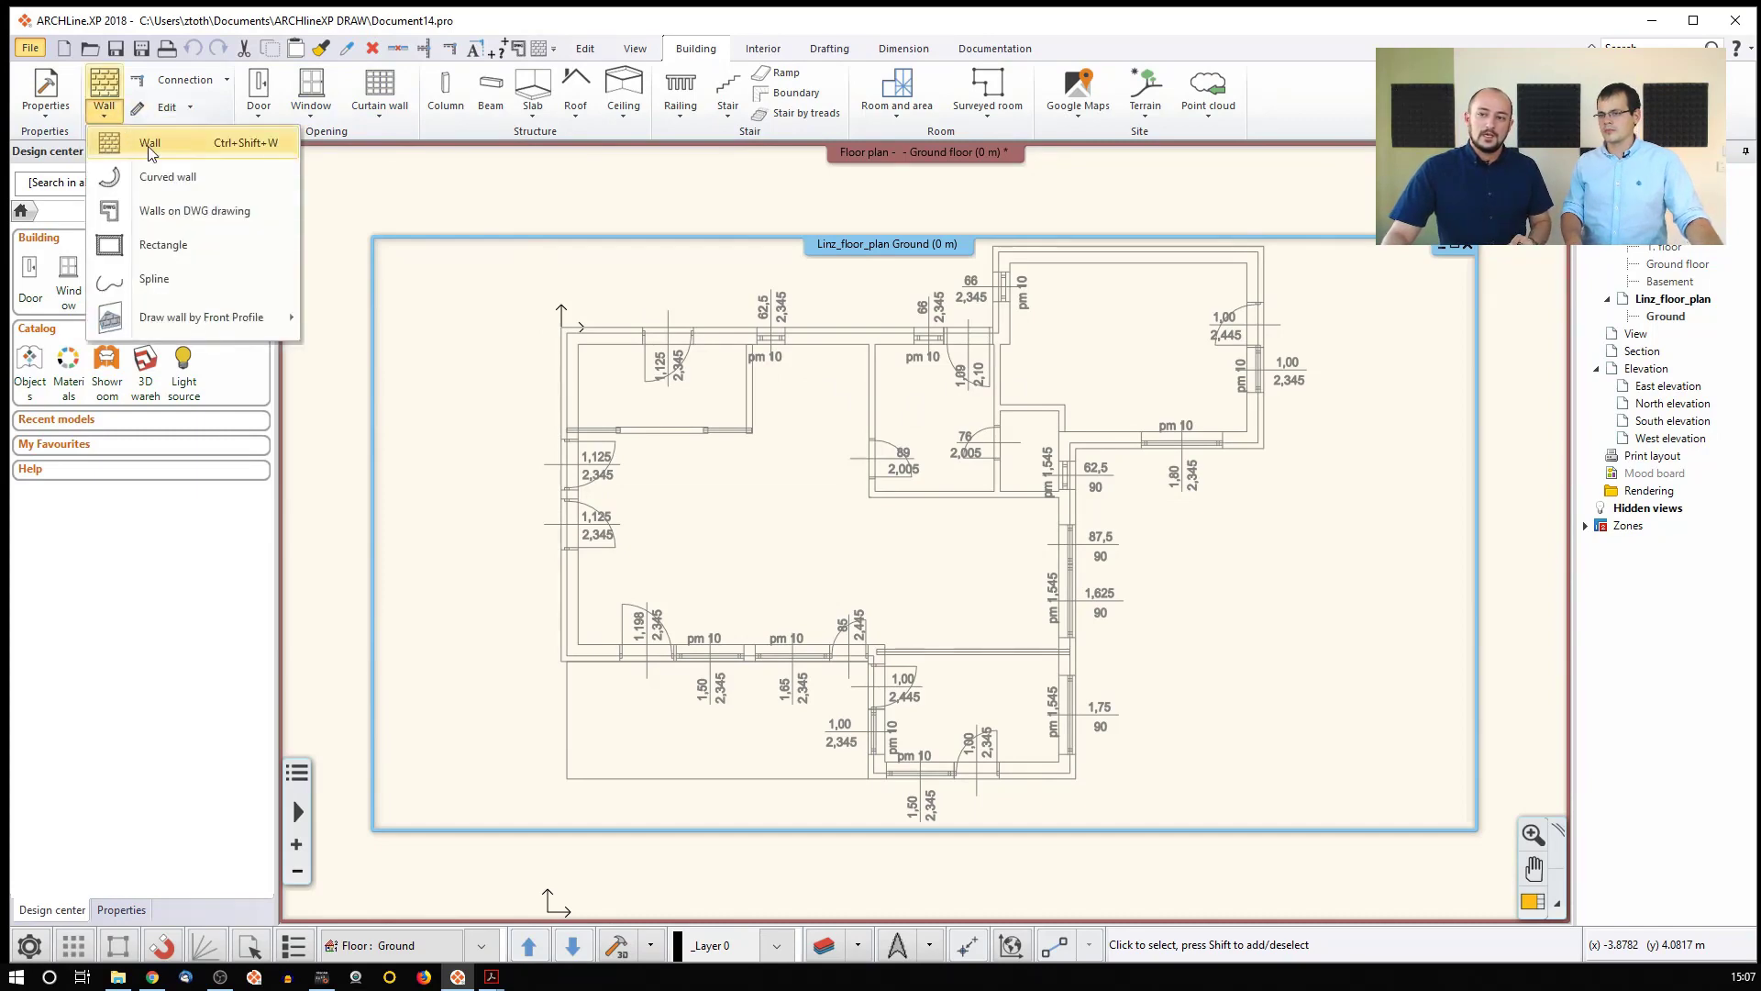
{"action": "left_click", "coordinate": [236, 211]}
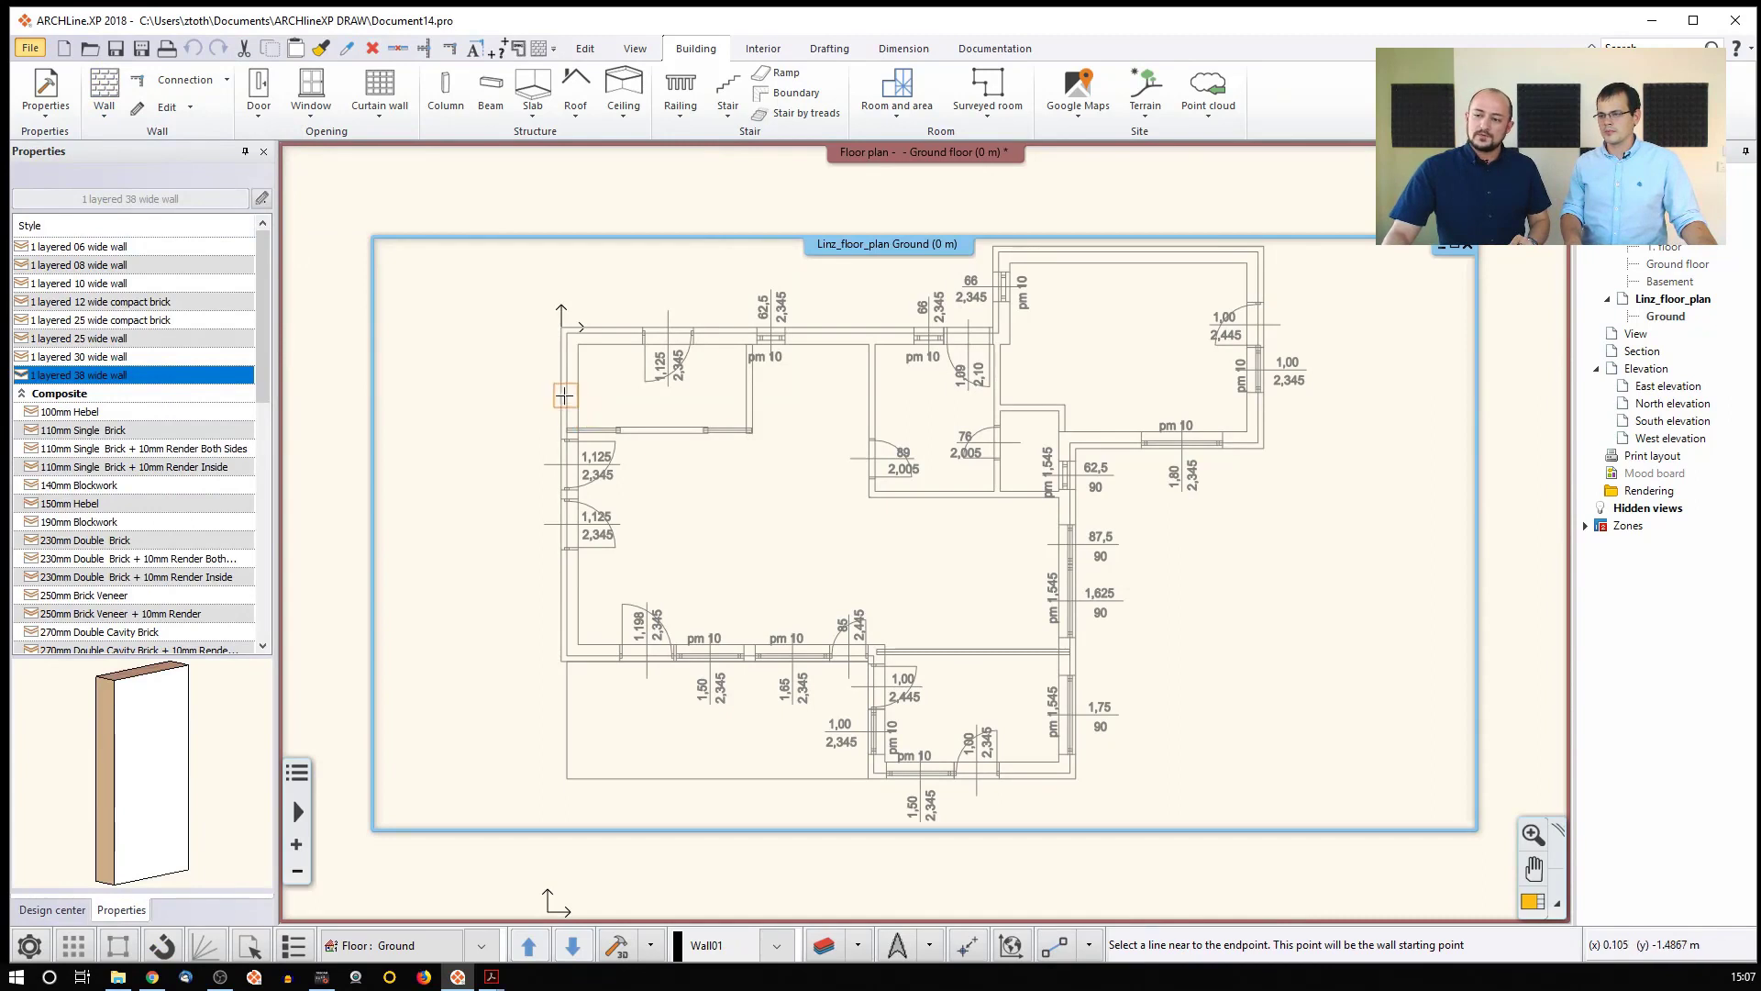
{"action": "left_click", "coordinate": [558, 344]}
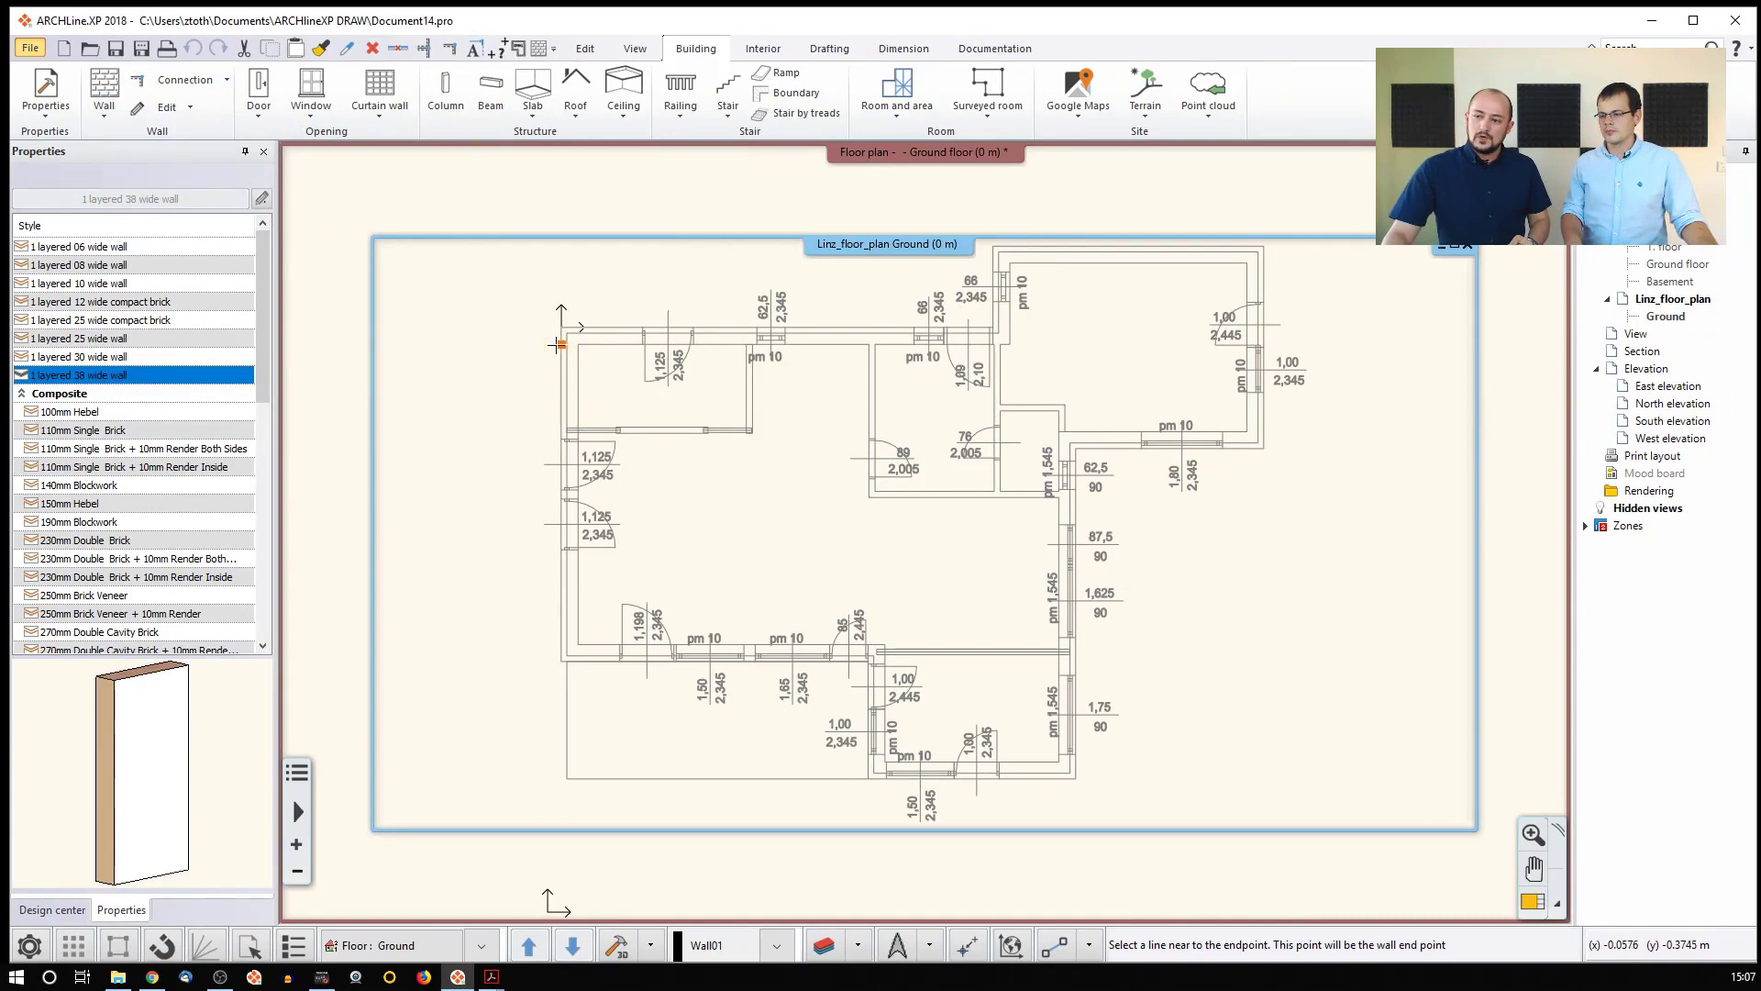
{"action": "left_click", "coordinate": [551, 643]}
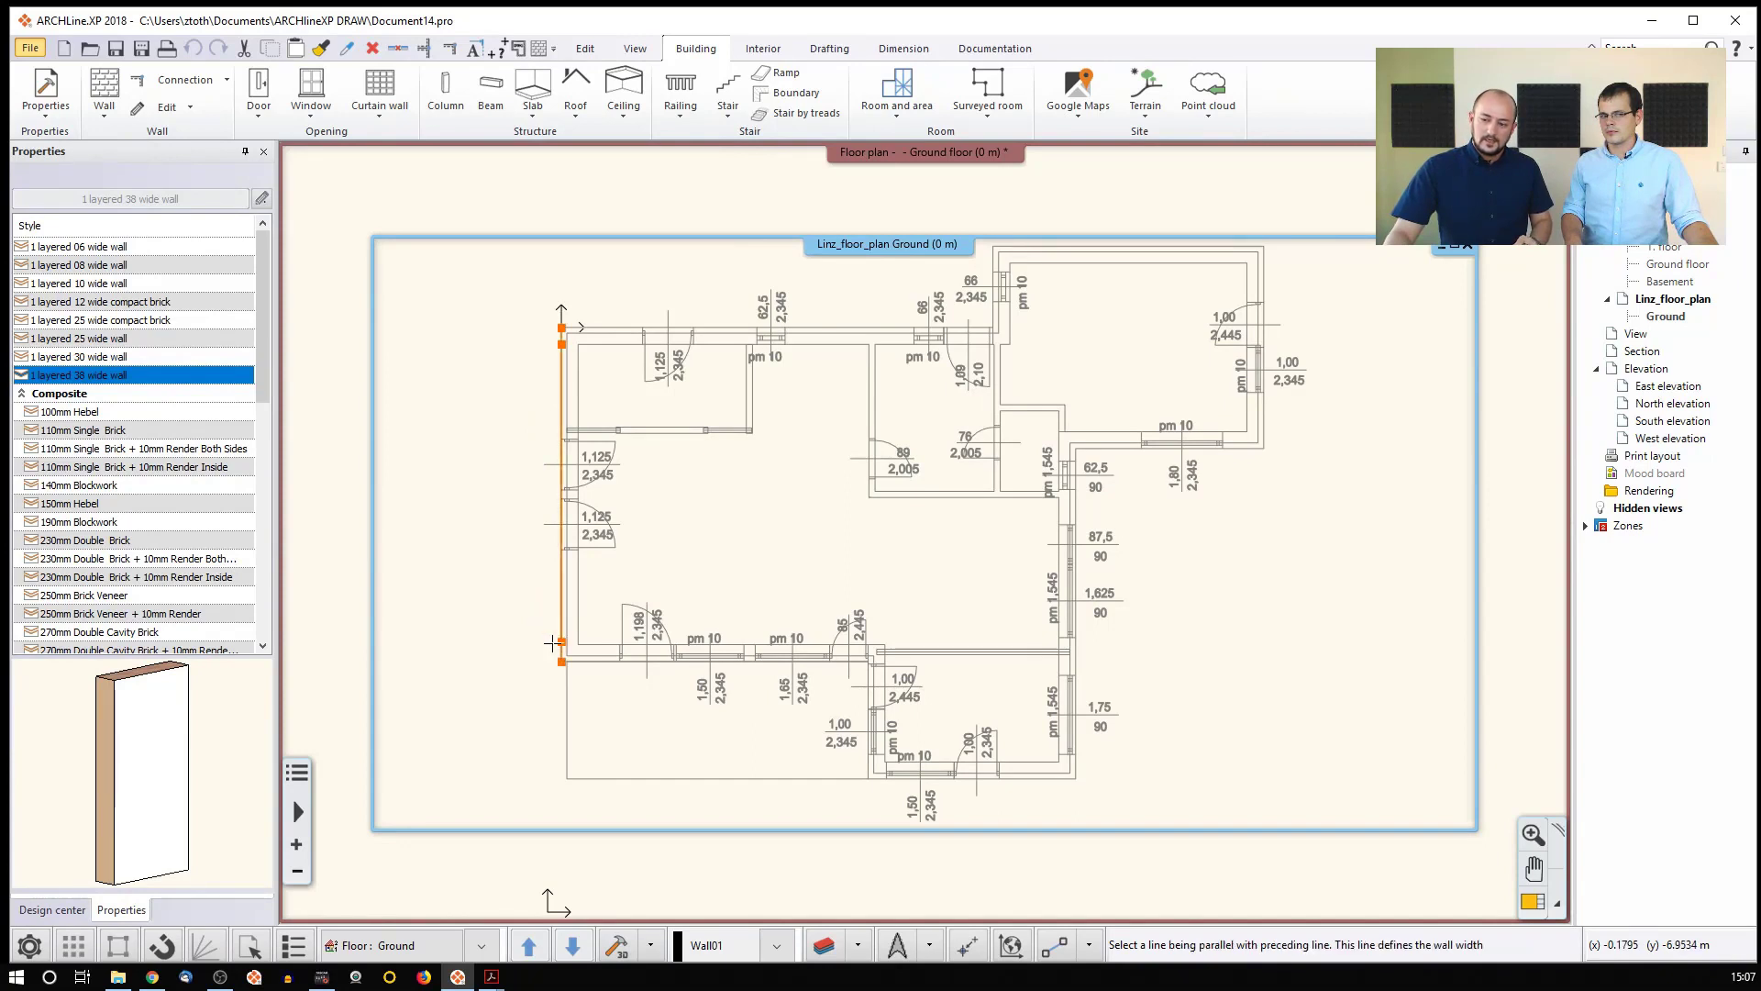
{"action": "left_click", "coordinate": [582, 597]}
{"action": "key", "text": "Escape"}
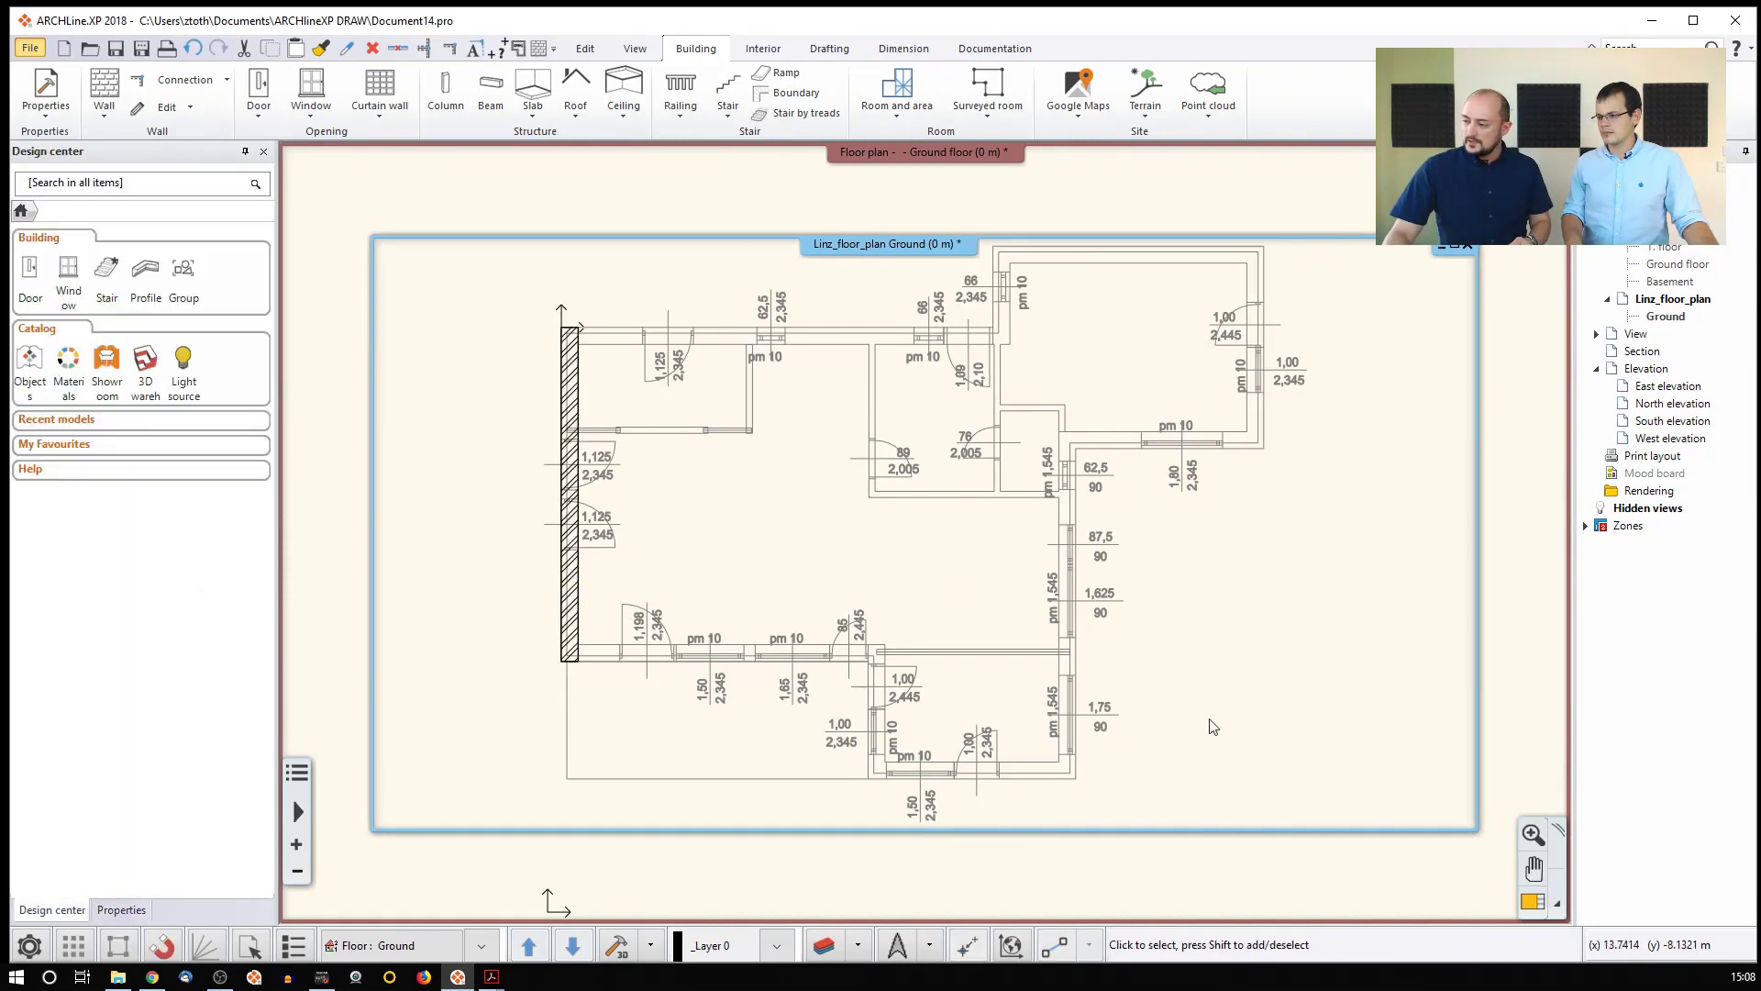
Trace walls along the top outline, the short vertical wall and the top-right wall
{"action": "left_click", "coordinate": [1532, 902]}
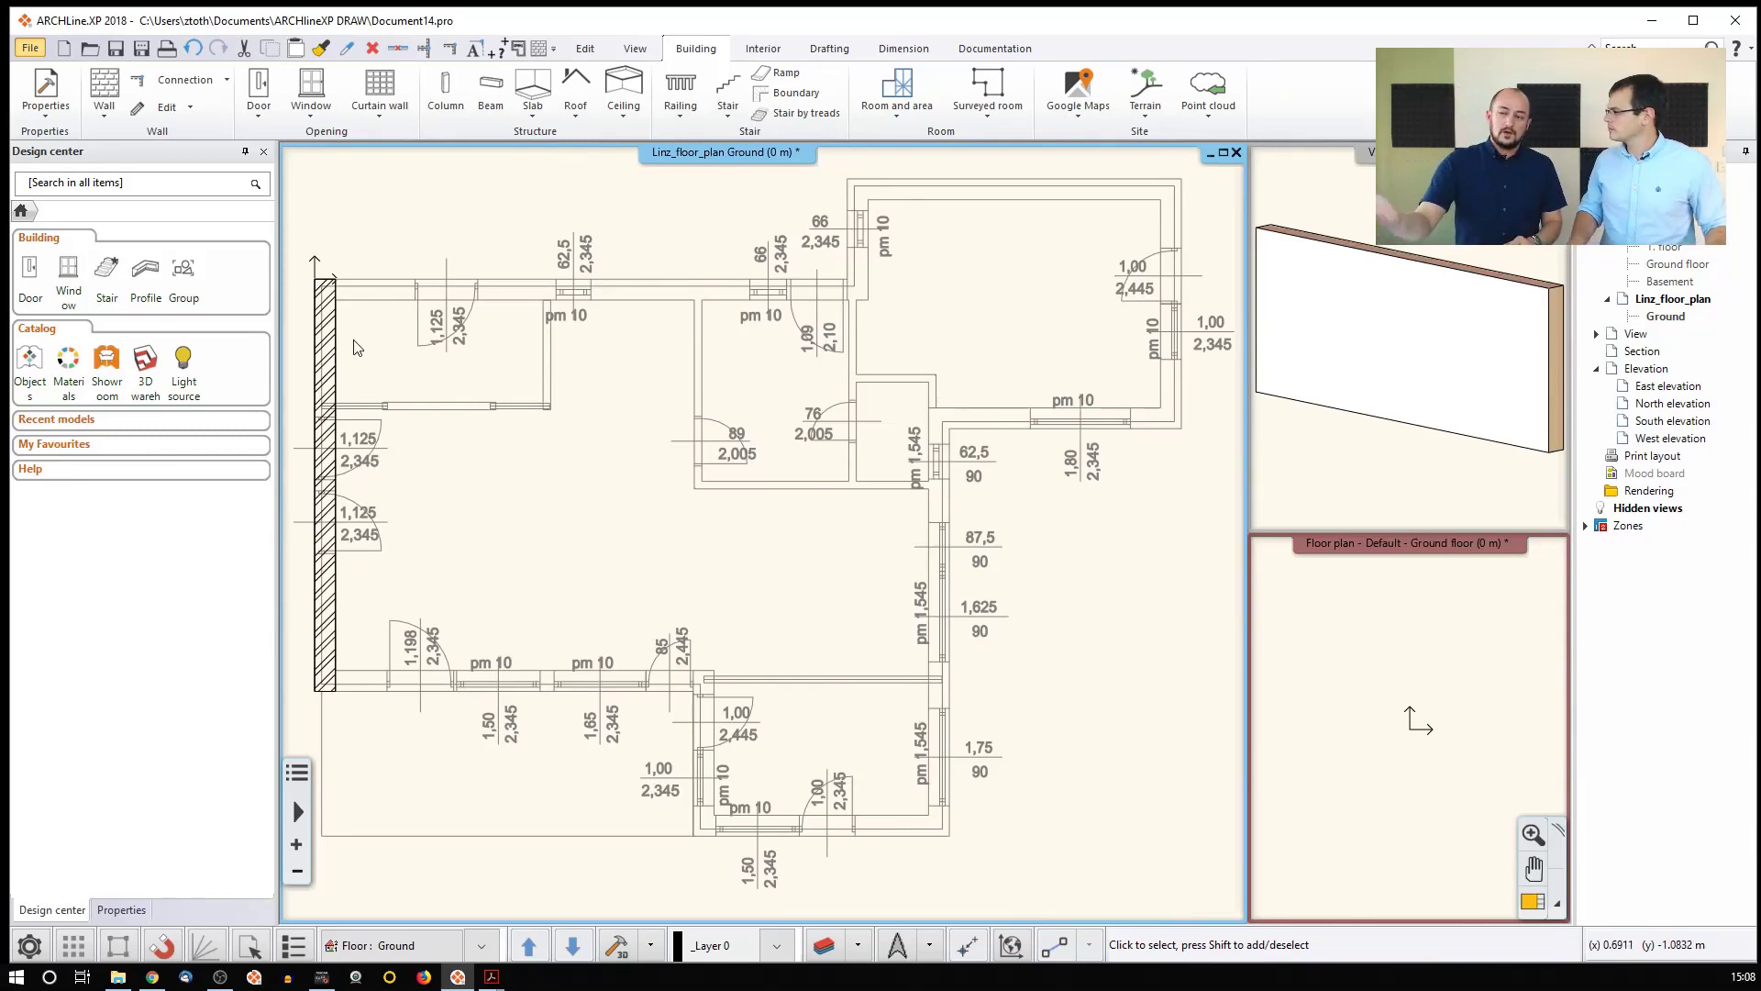
{"action": "left_click", "coordinate": [106, 112]}
{"action": "left_click", "coordinate": [191, 197]}
{"action": "left_click", "coordinate": [835, 280]}
{"action": "left_click", "coordinate": [639, 310]}
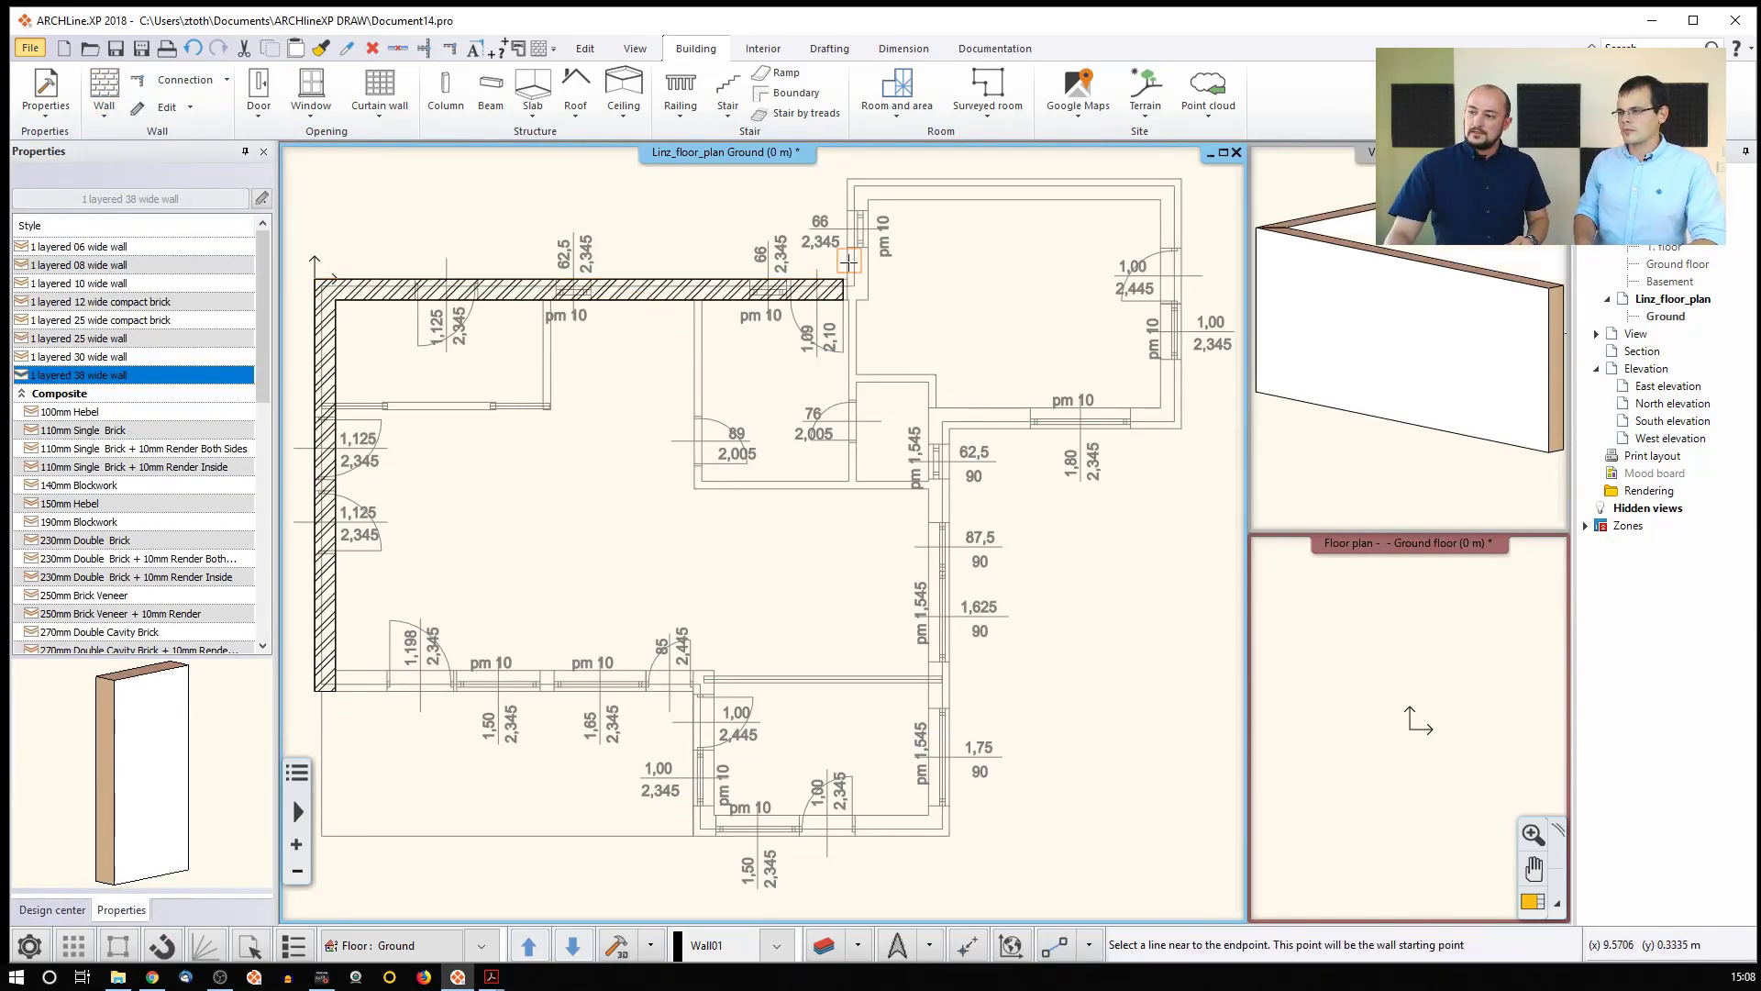
{"action": "left_click", "coordinate": [845, 206]}
{"action": "left_click", "coordinate": [865, 257]}
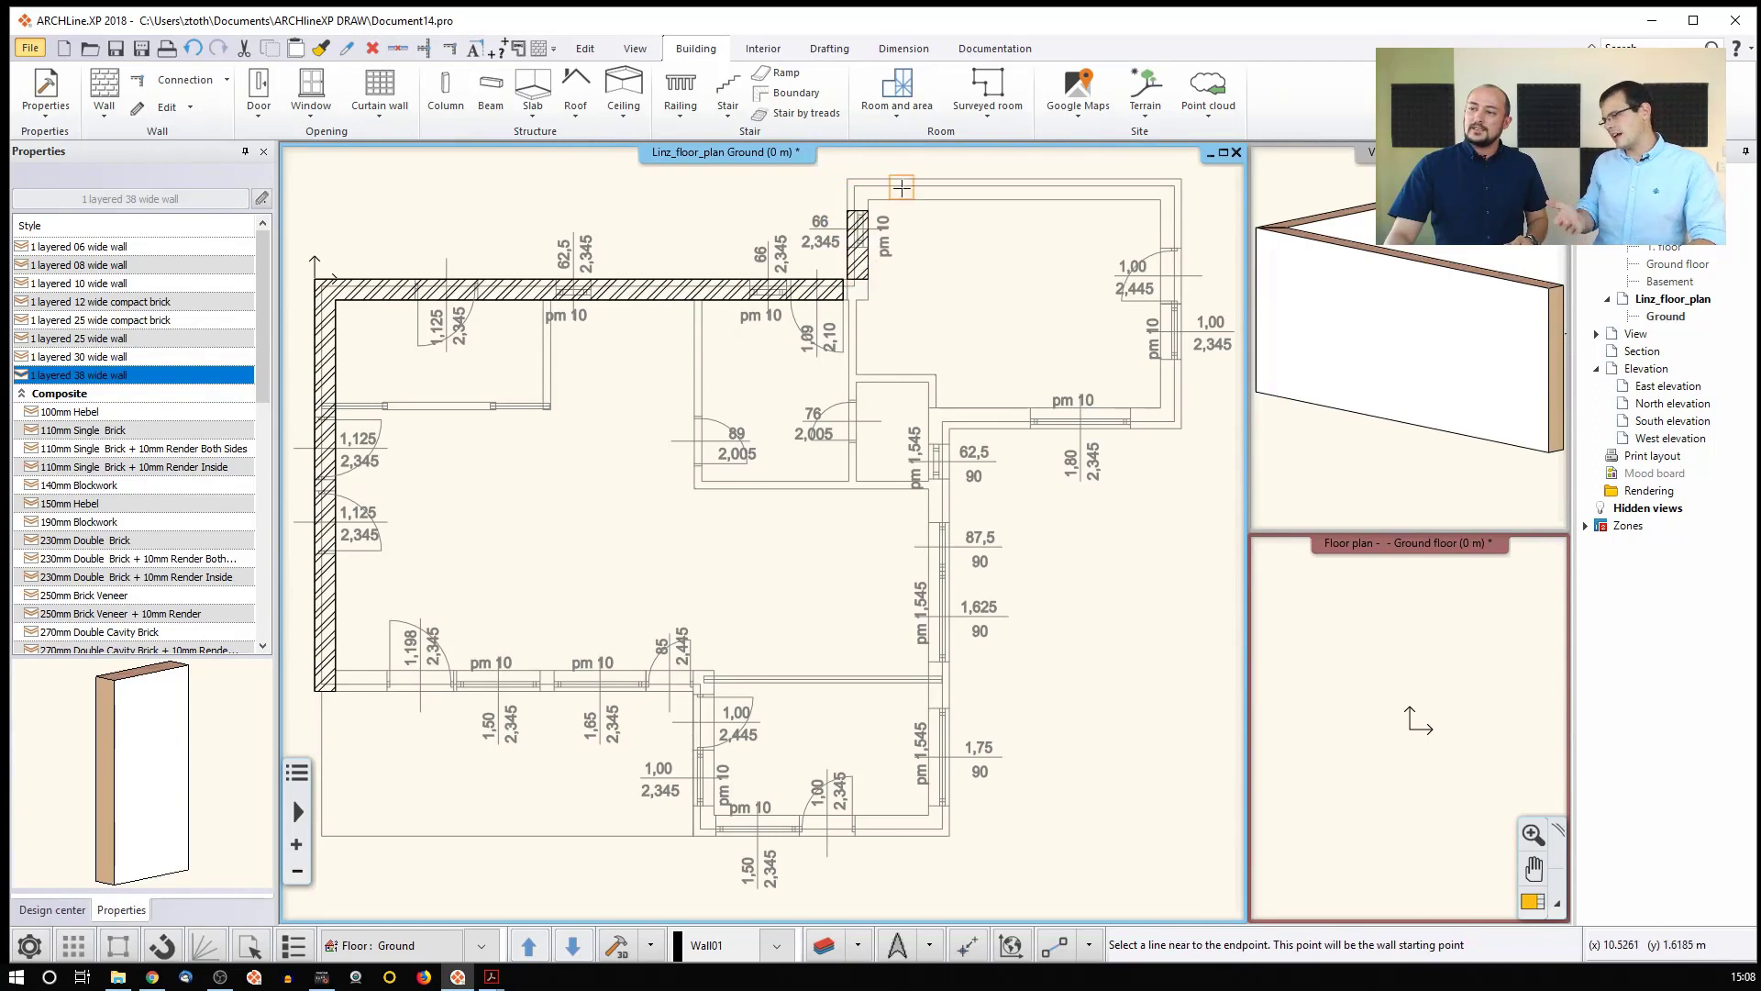
{"action": "left_click", "coordinate": [1144, 180]}
{"action": "left_click", "coordinate": [1084, 200]}
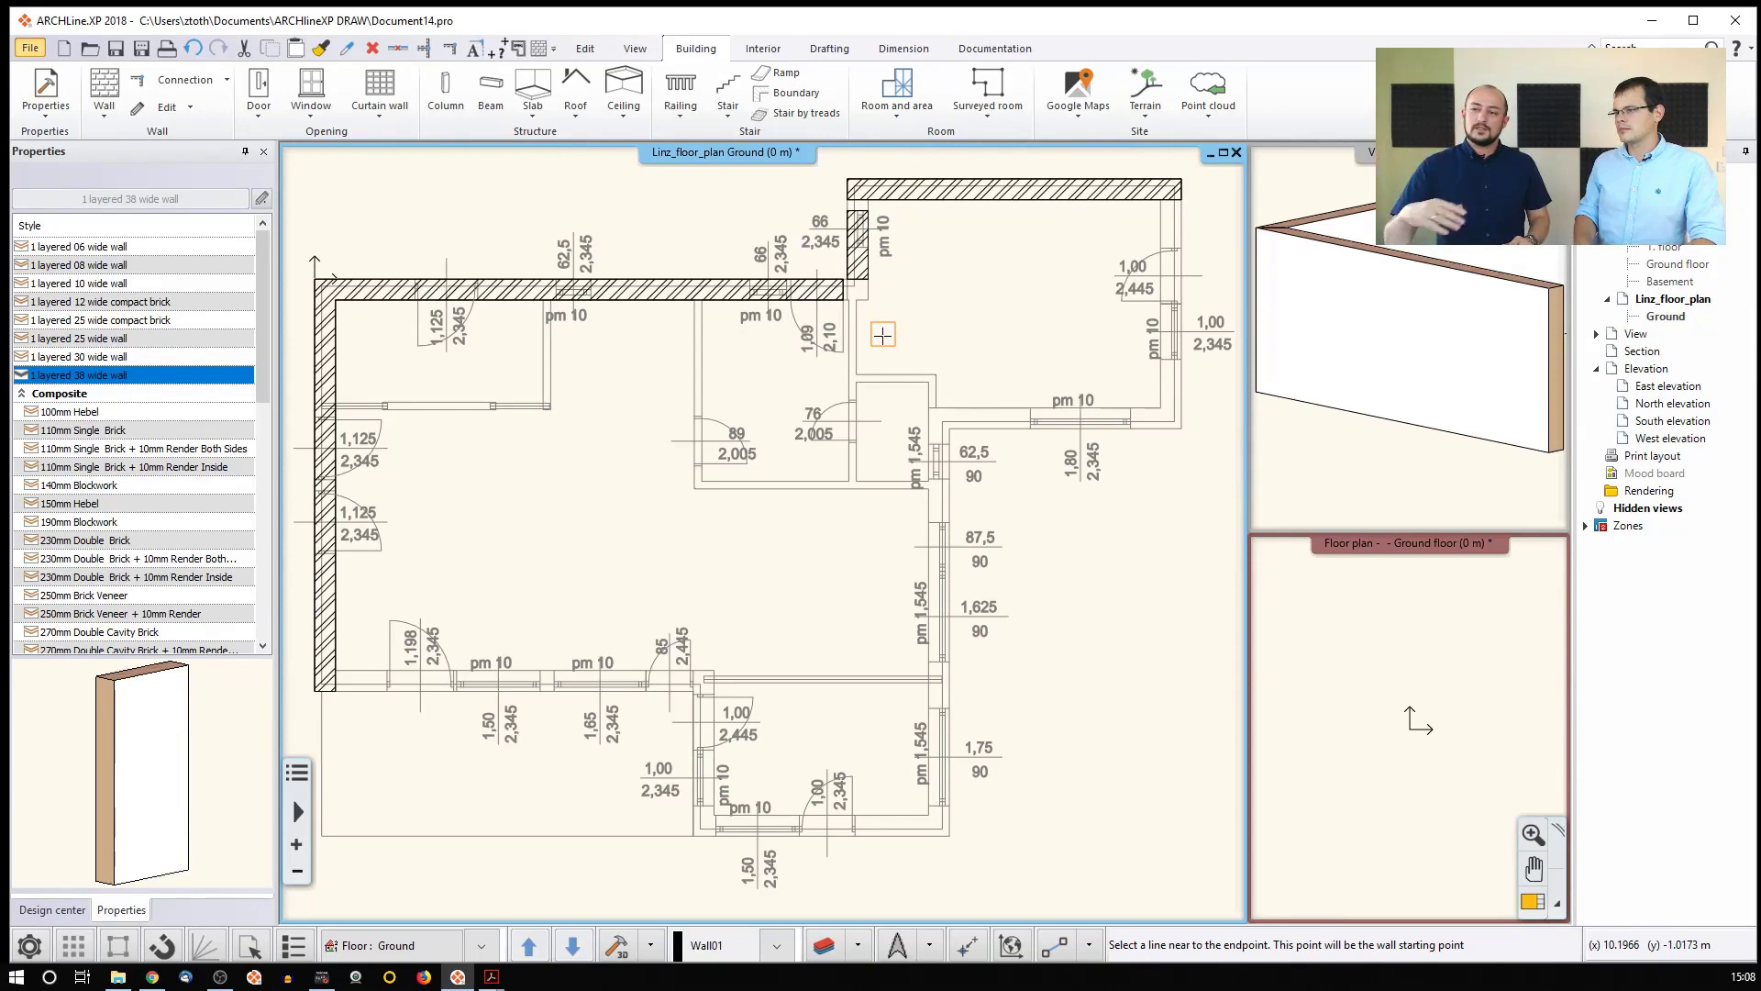
Trace the right outline, inner horizontal, long vertical and bottom walls
{"action": "left_click", "coordinate": [1180, 404]}
{"action": "left_click", "coordinate": [1153, 422]}
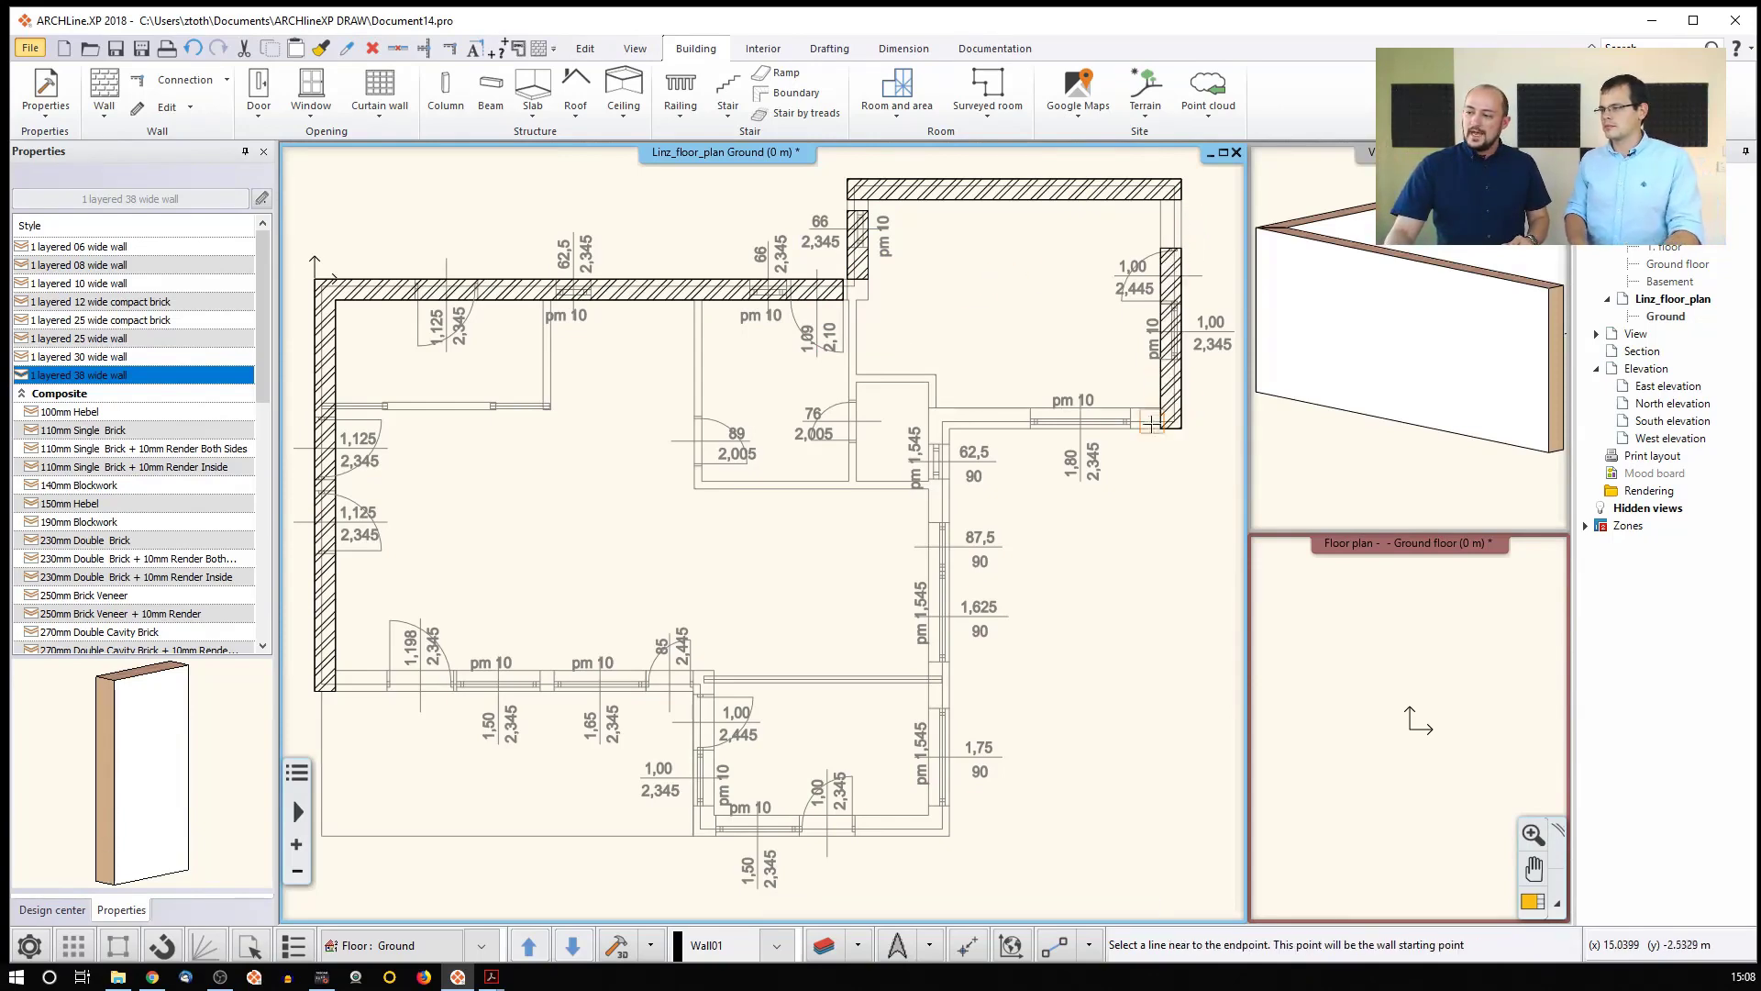
{"action": "left_click", "coordinate": [974, 420]}
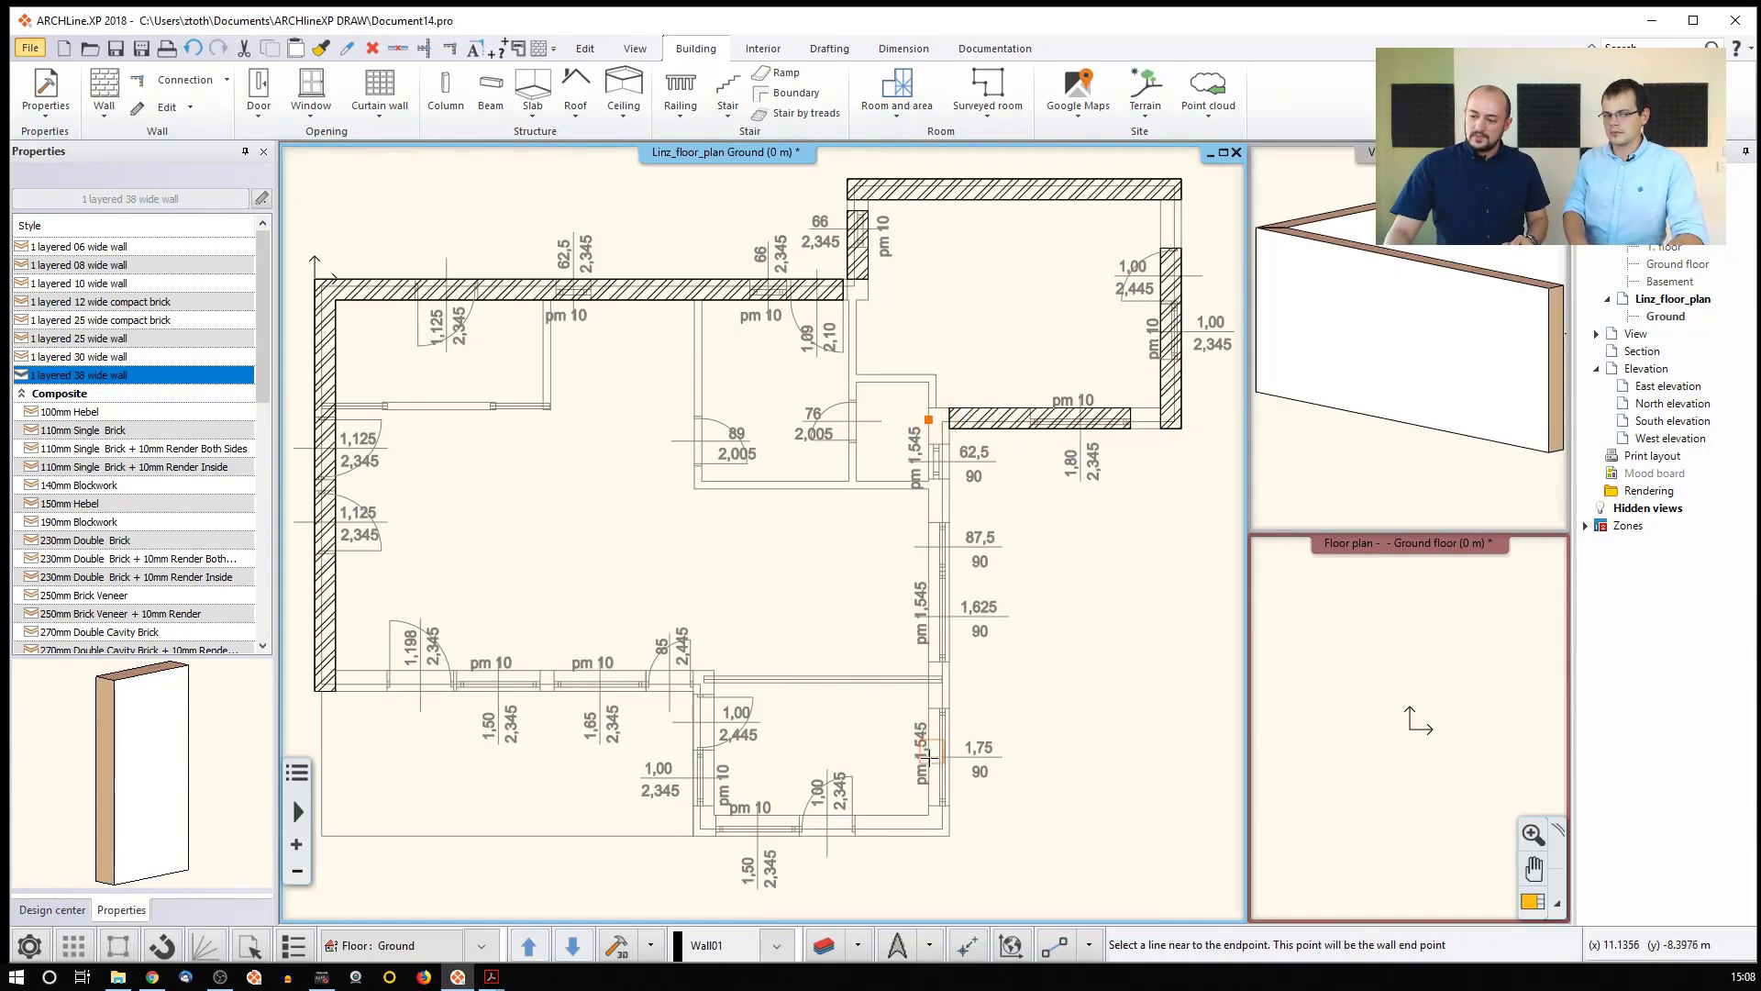
{"action": "left_click", "coordinate": [943, 809]}
{"action": "left_click", "coordinate": [947, 805]}
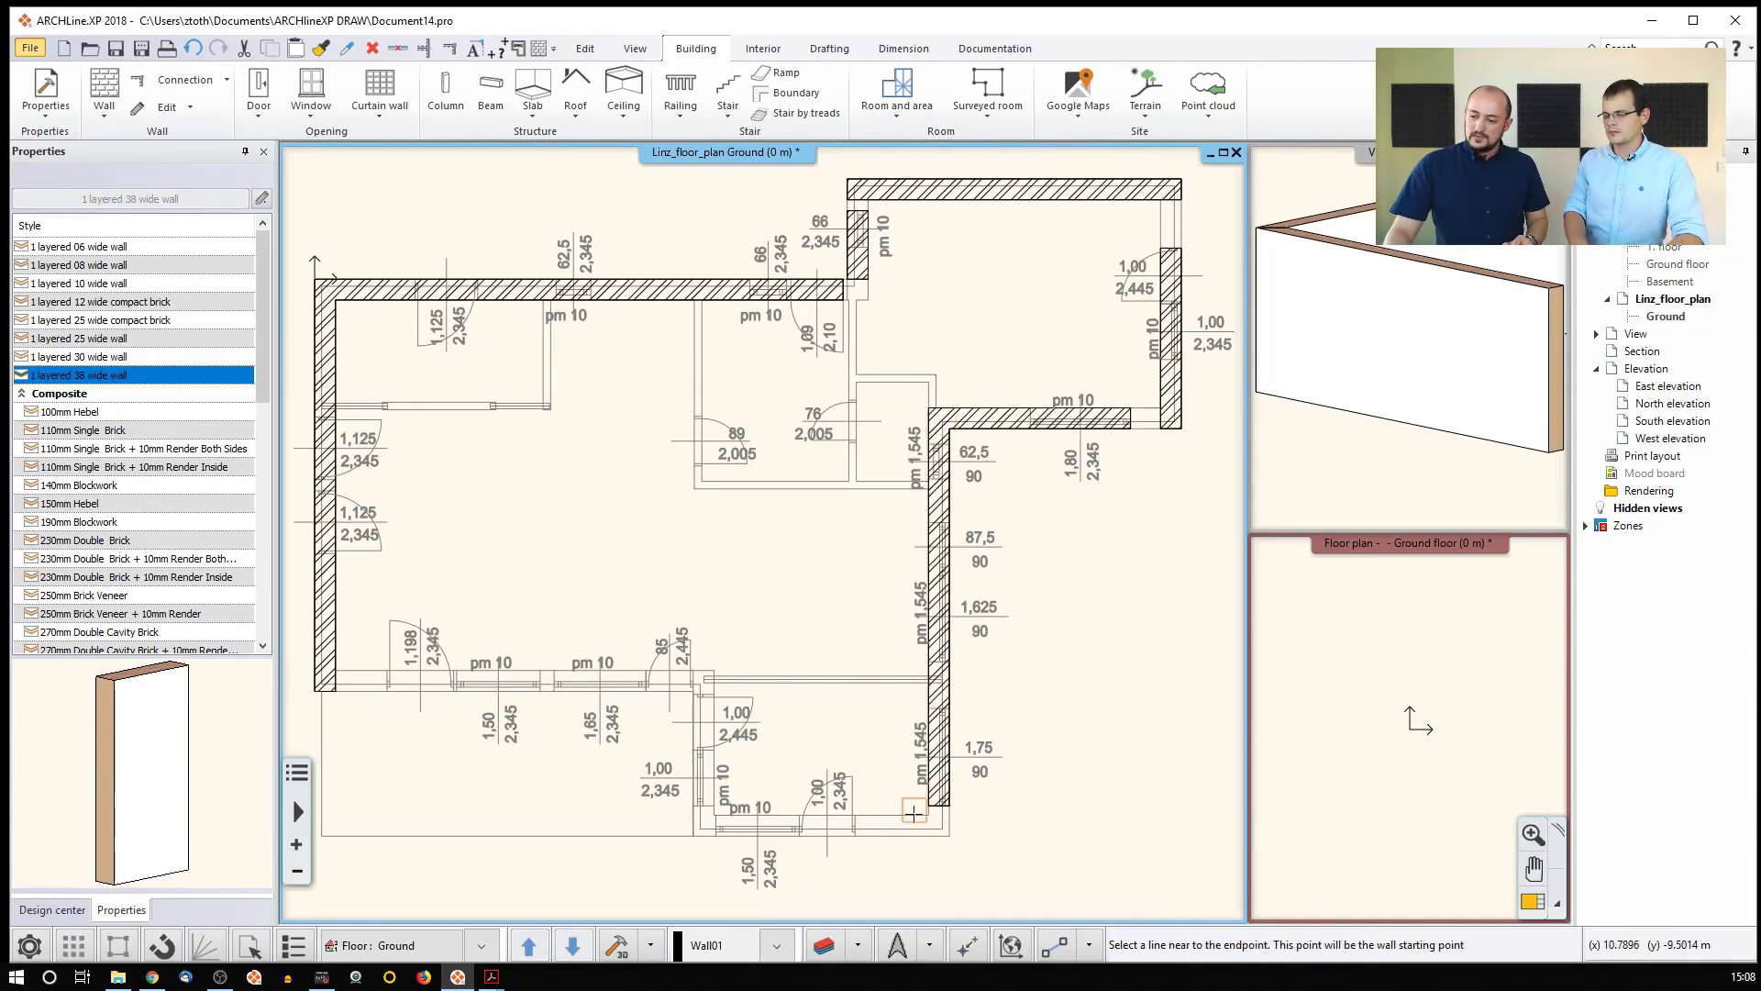
{"action": "left_click", "coordinate": [718, 815]}
{"action": "left_click", "coordinate": [845, 835]}
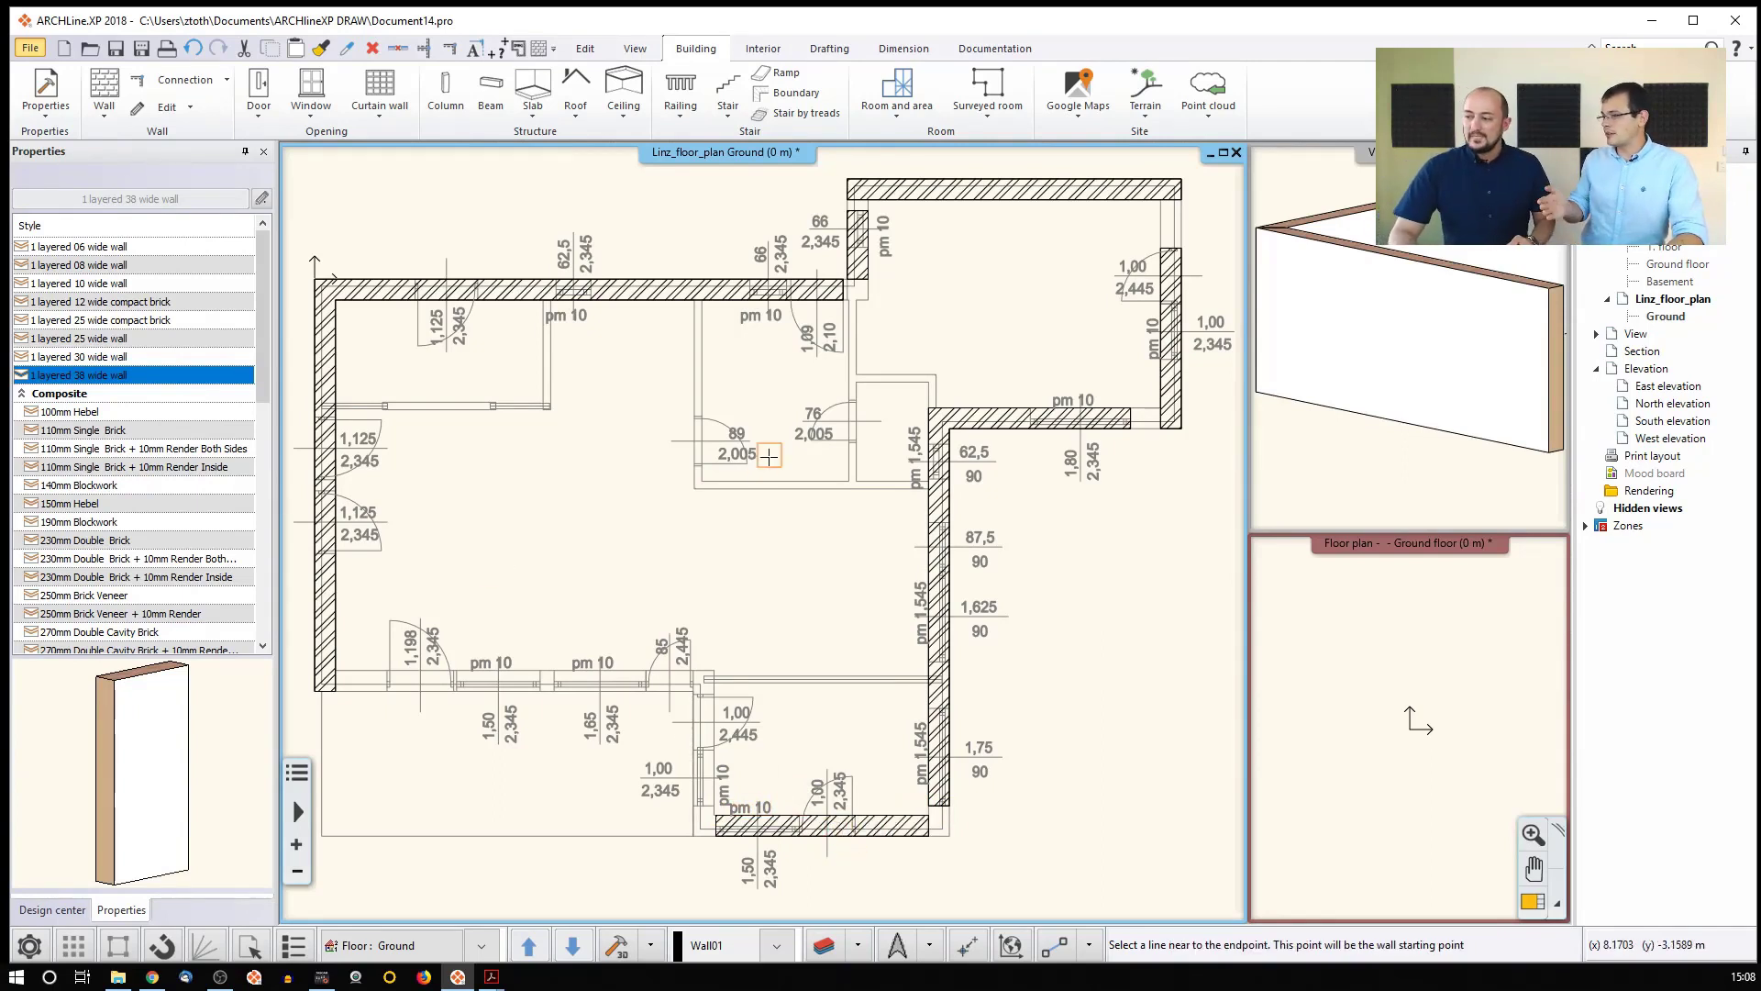
{"action": "key", "text": "Escape"}
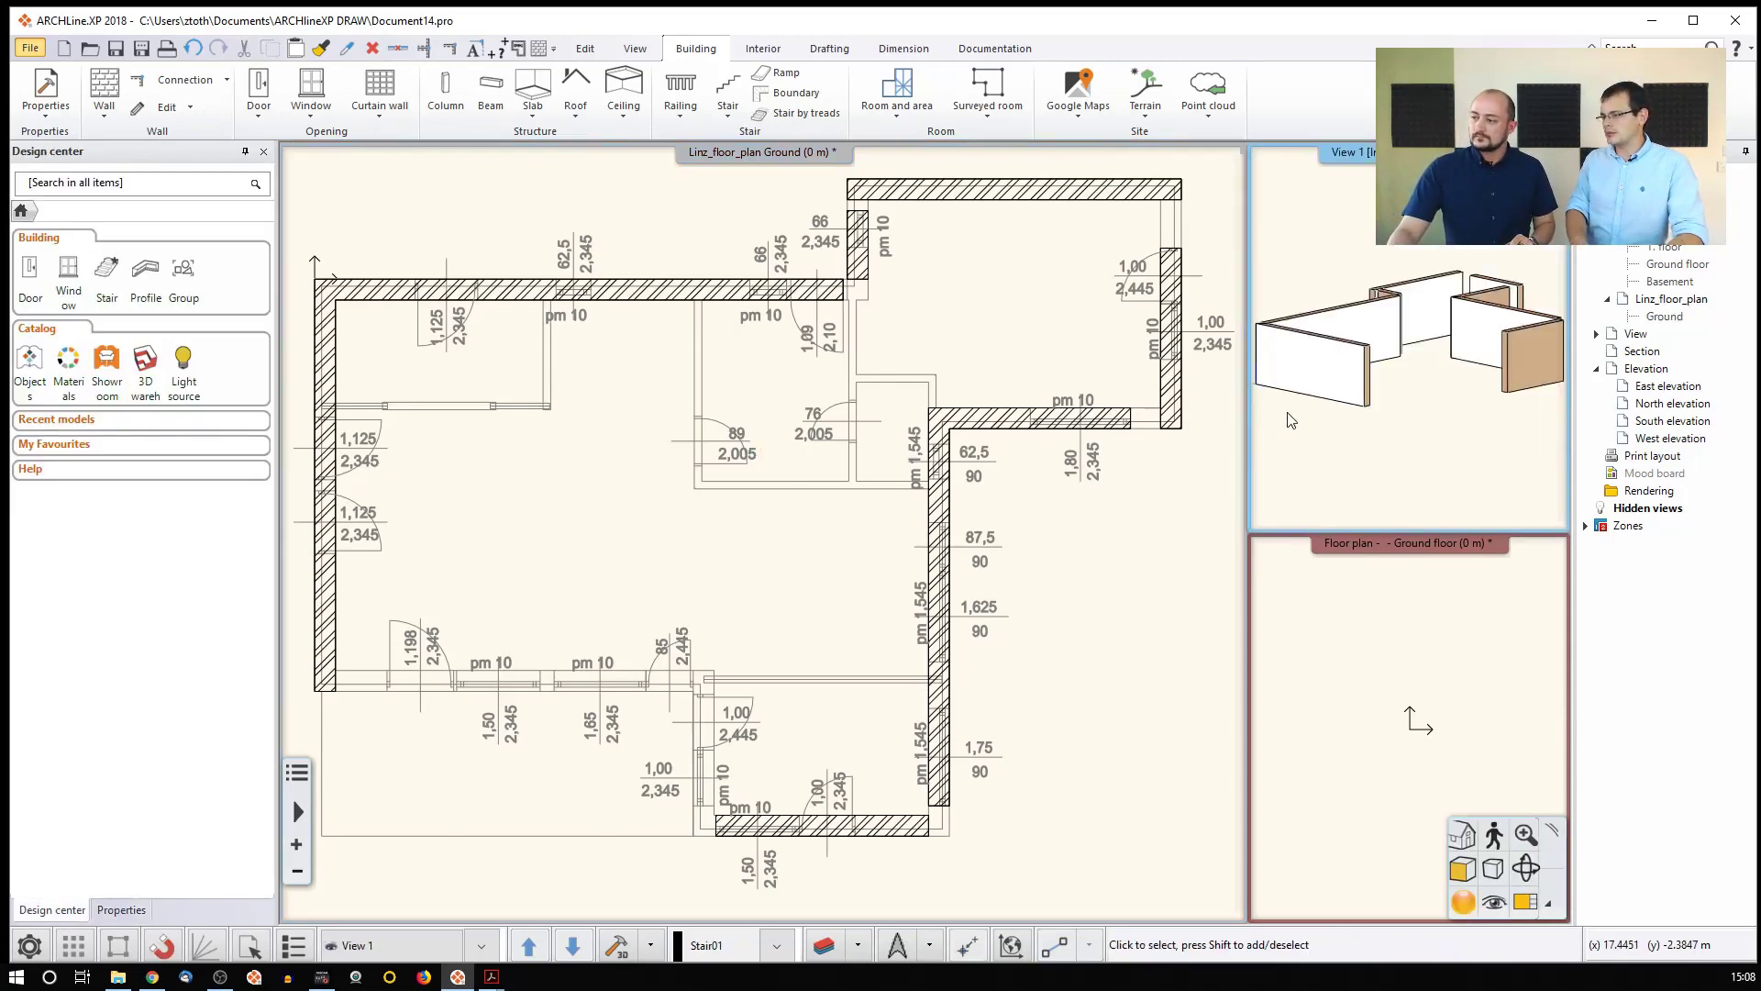
{"action": "left_click", "coordinate": [449, 52]}
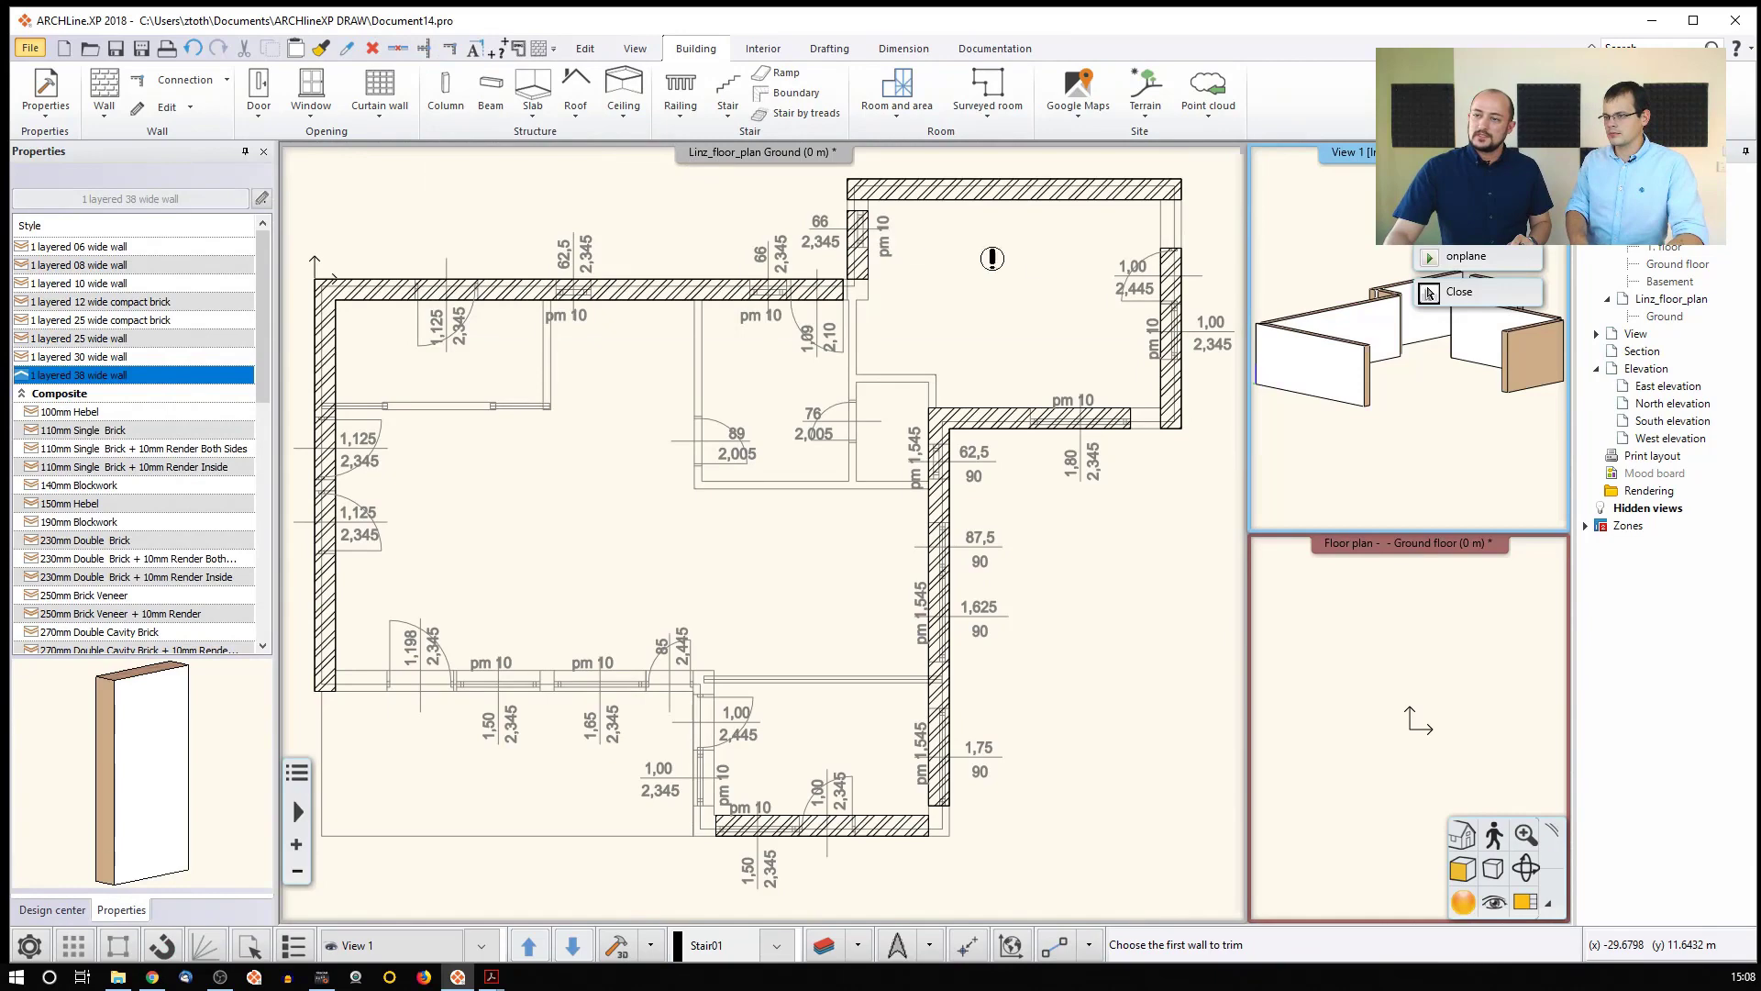
{"action": "left_click", "coordinate": [841, 255]}
{"action": "left_click", "coordinate": [449, 49]}
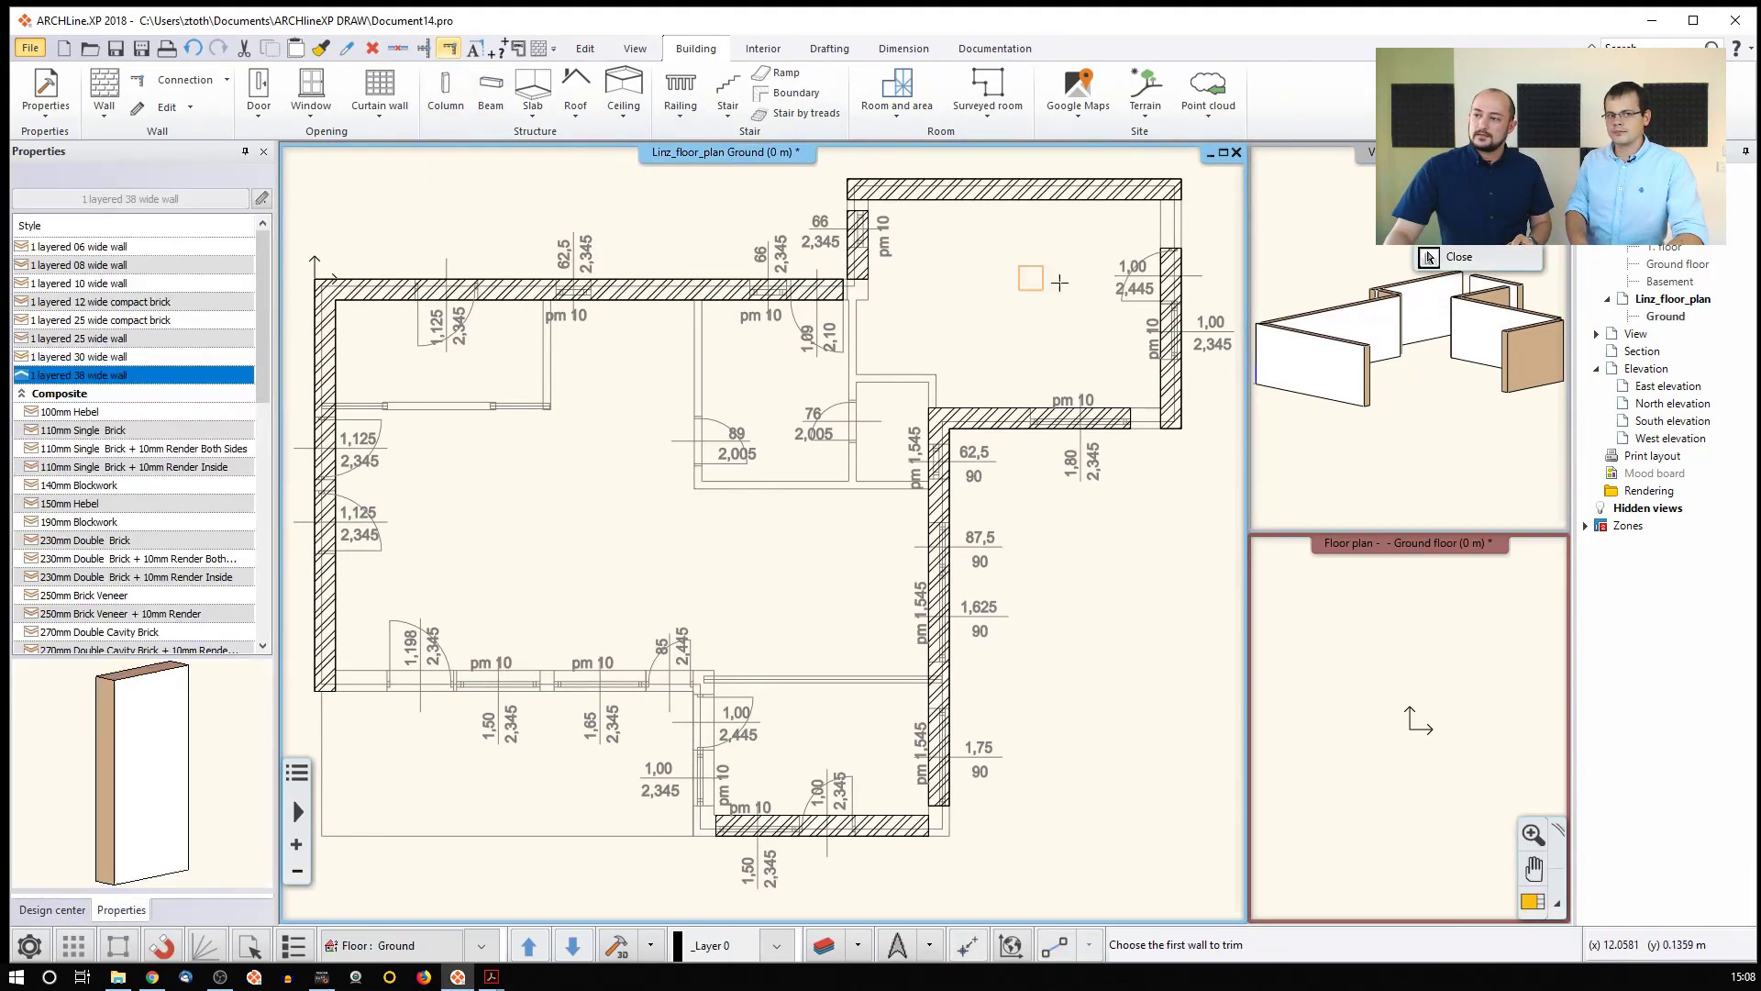
{"action": "key", "text": "Escape"}
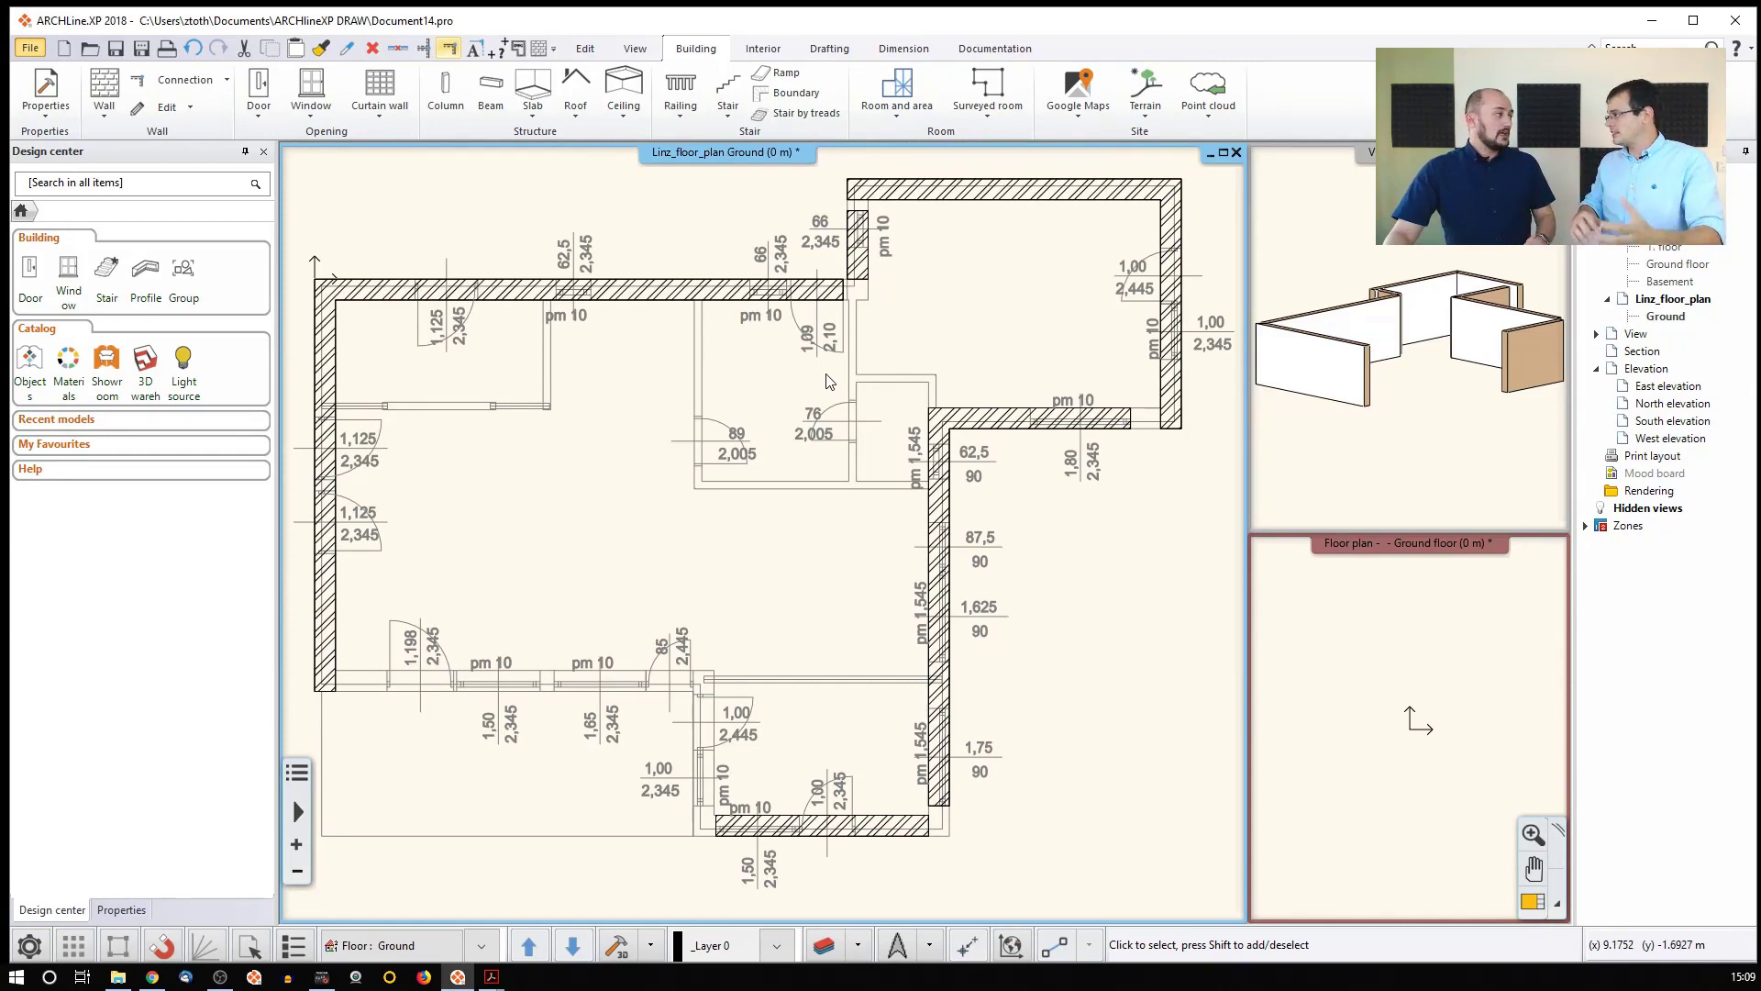
{"action": "left_click", "coordinate": [427, 948]}
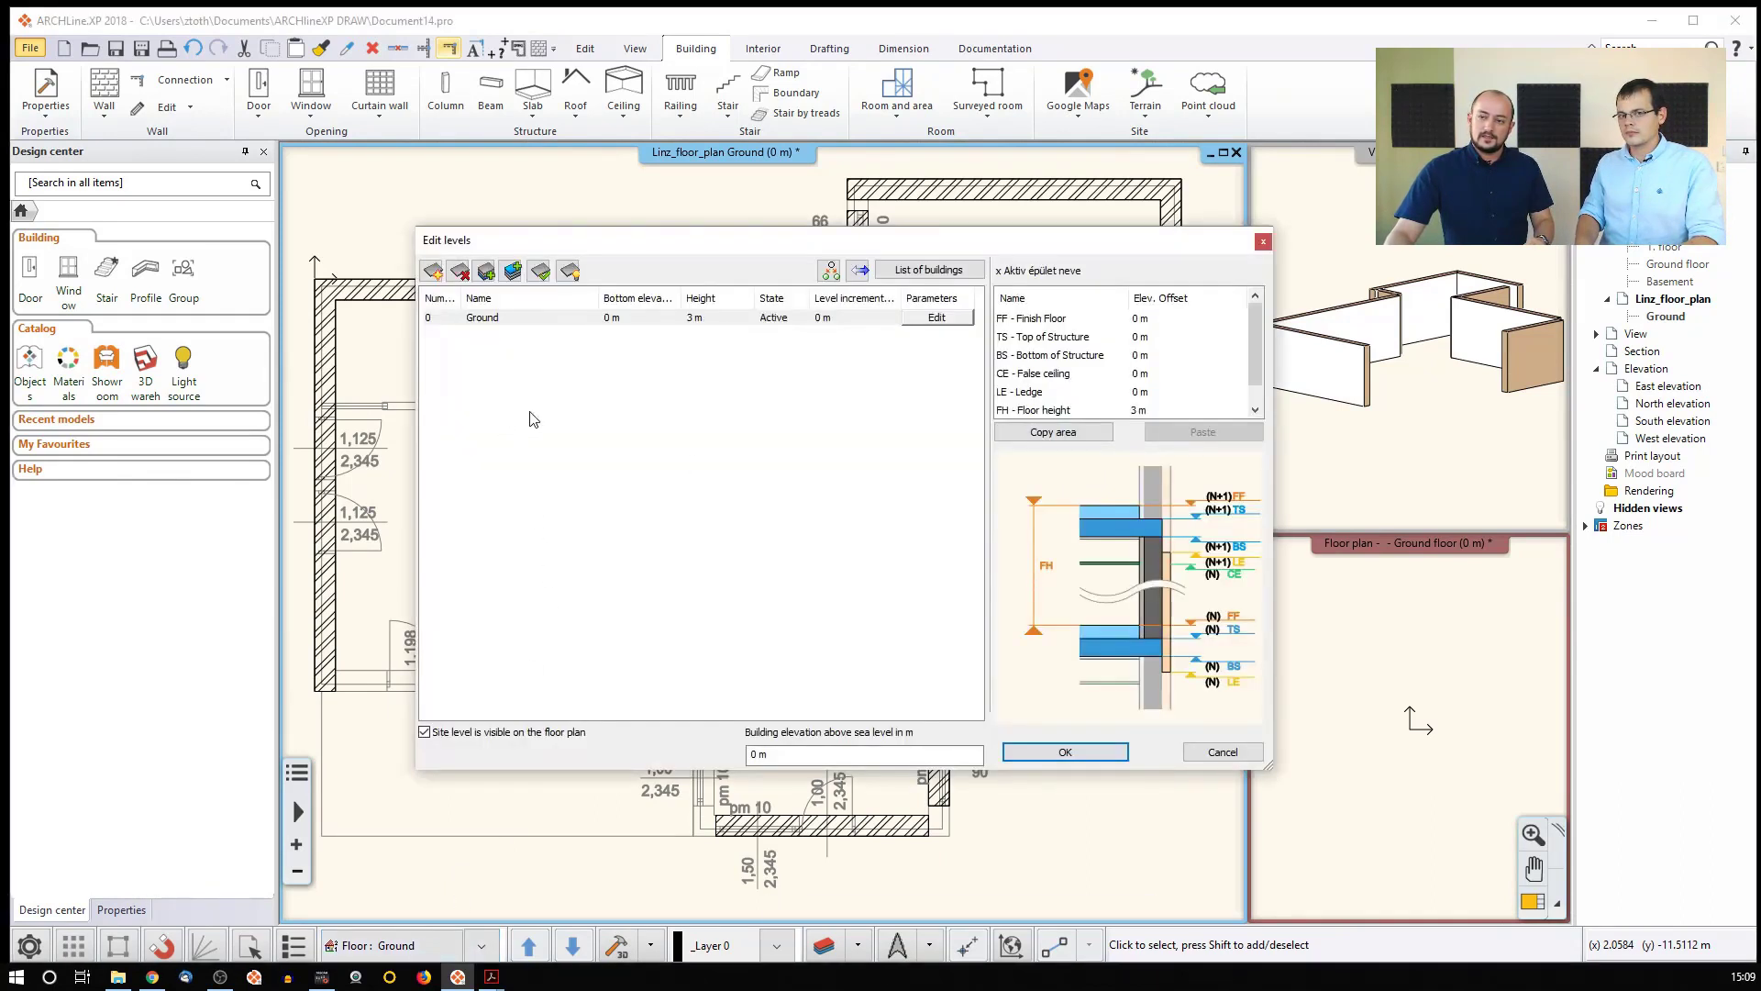
Create Level 1 (3 m) and Level -1 (-3 m), then show the empty Level 1 plan
{"action": "left_click", "coordinate": [511, 273]}
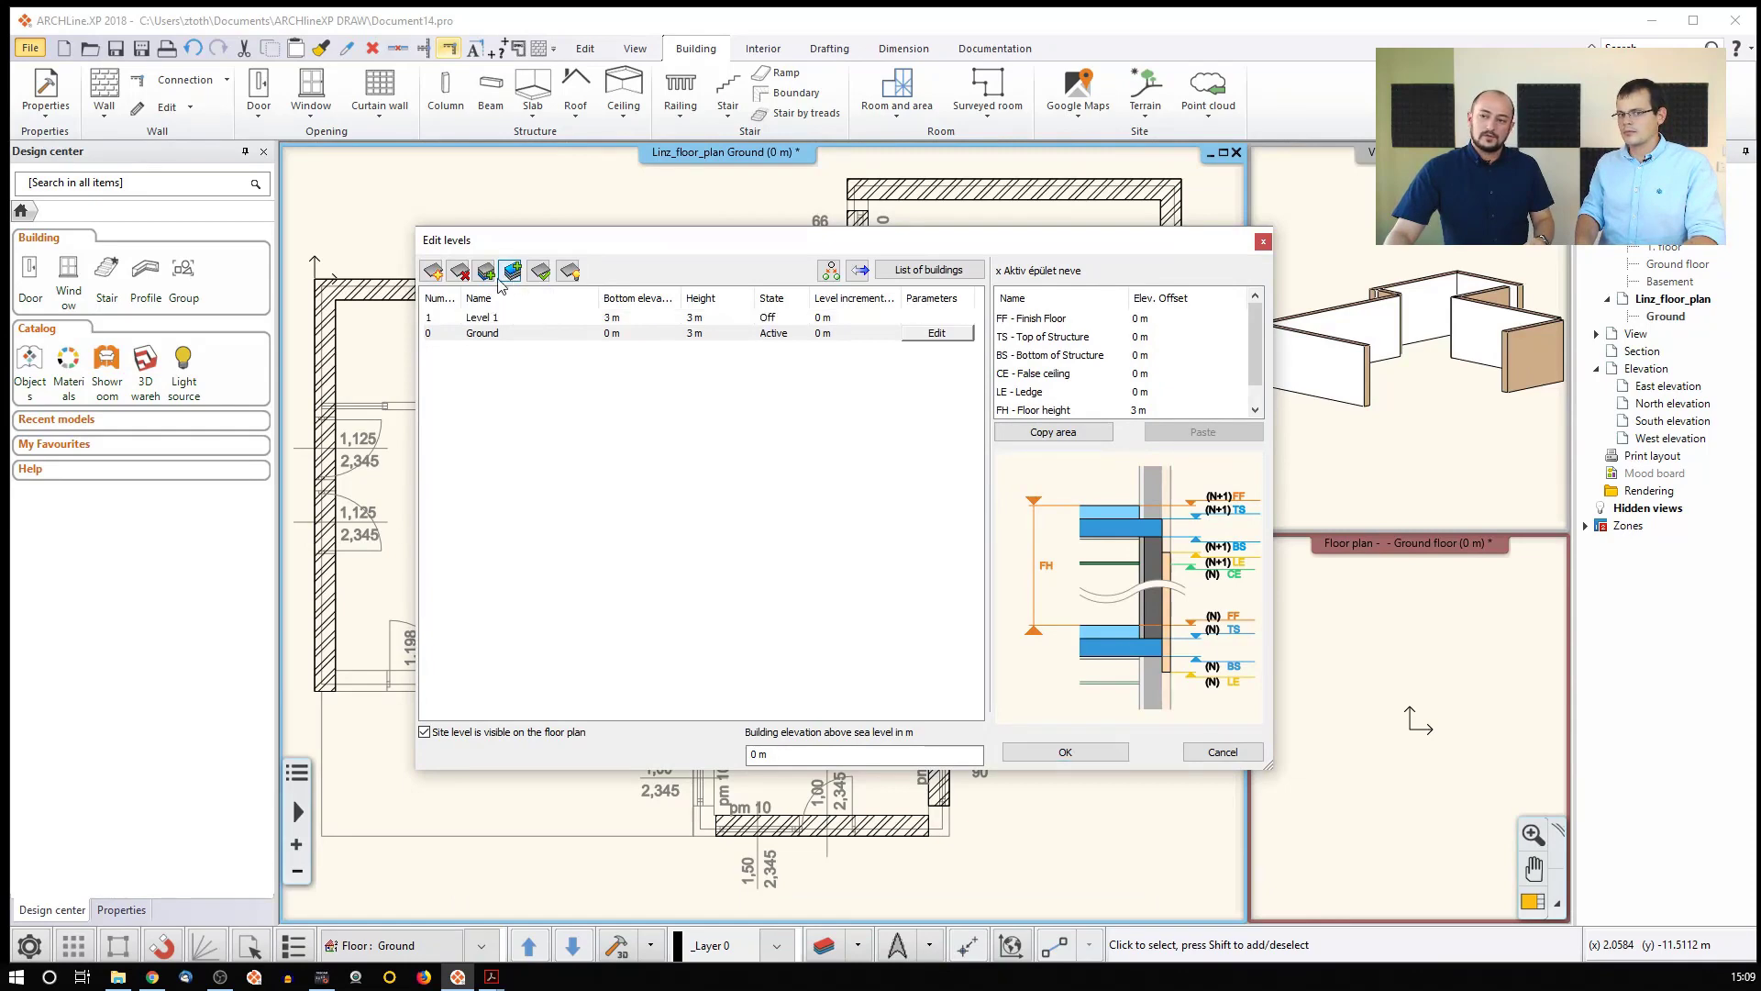
{"action": "left_click", "coordinate": [485, 273]}
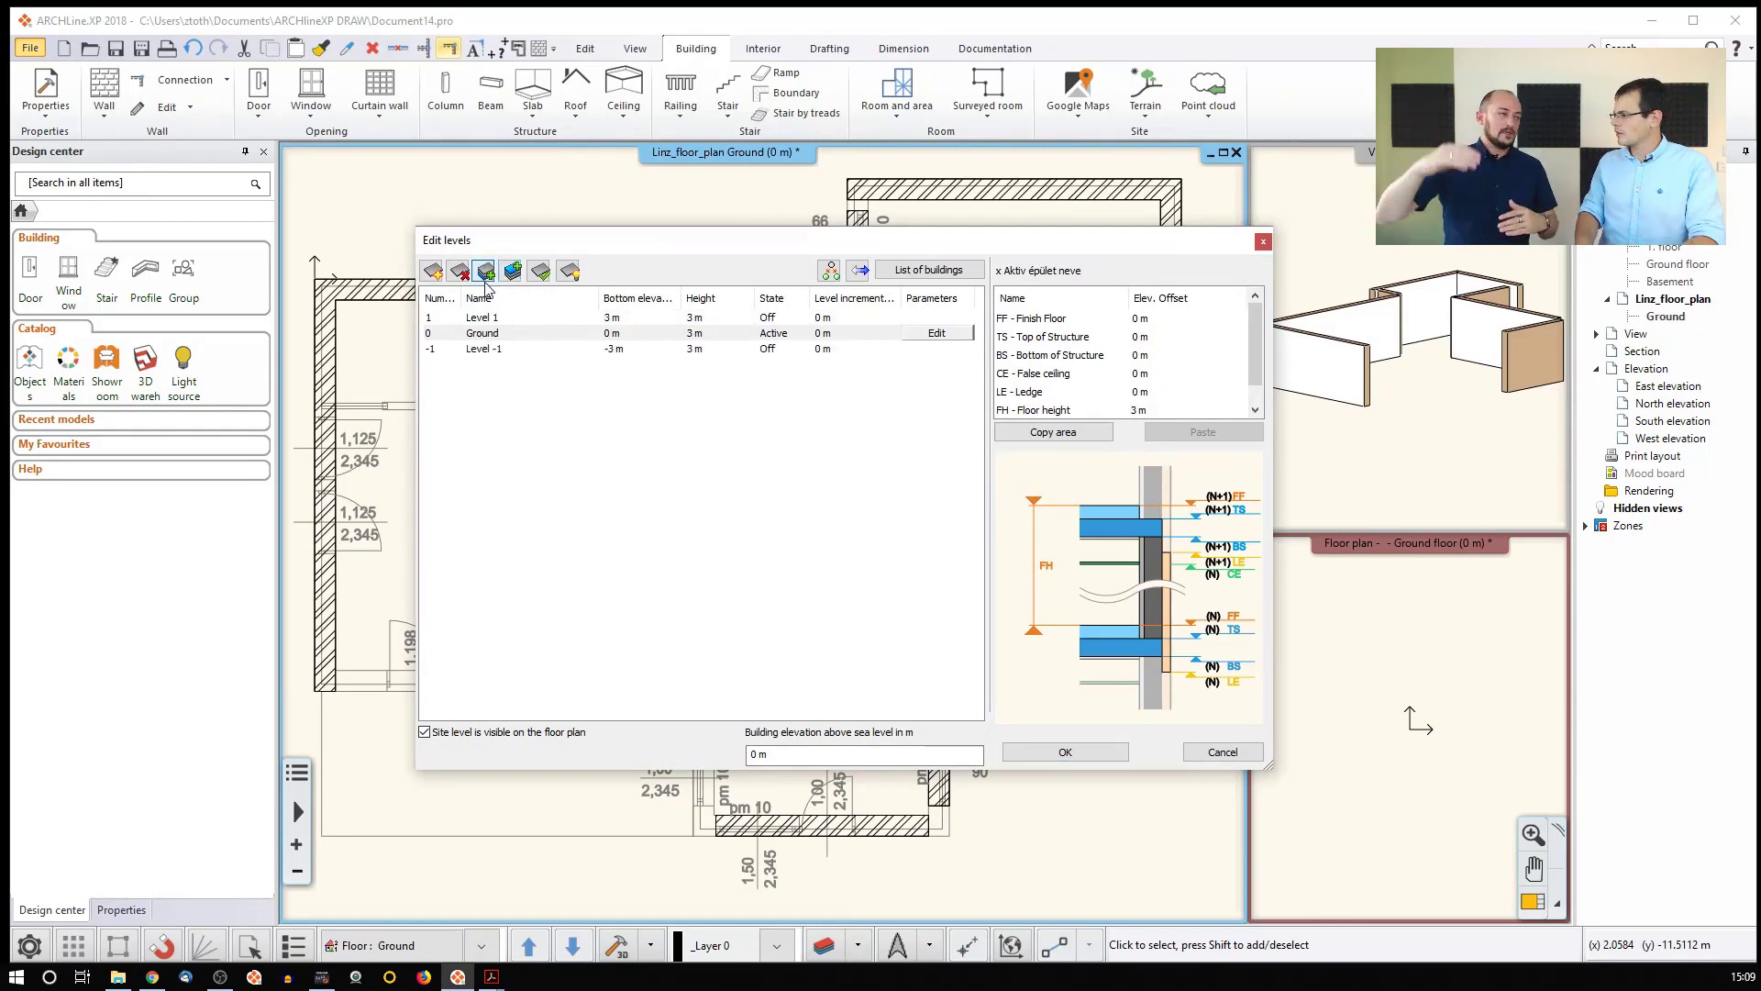
{"action": "left_click", "coordinate": [1029, 754]}
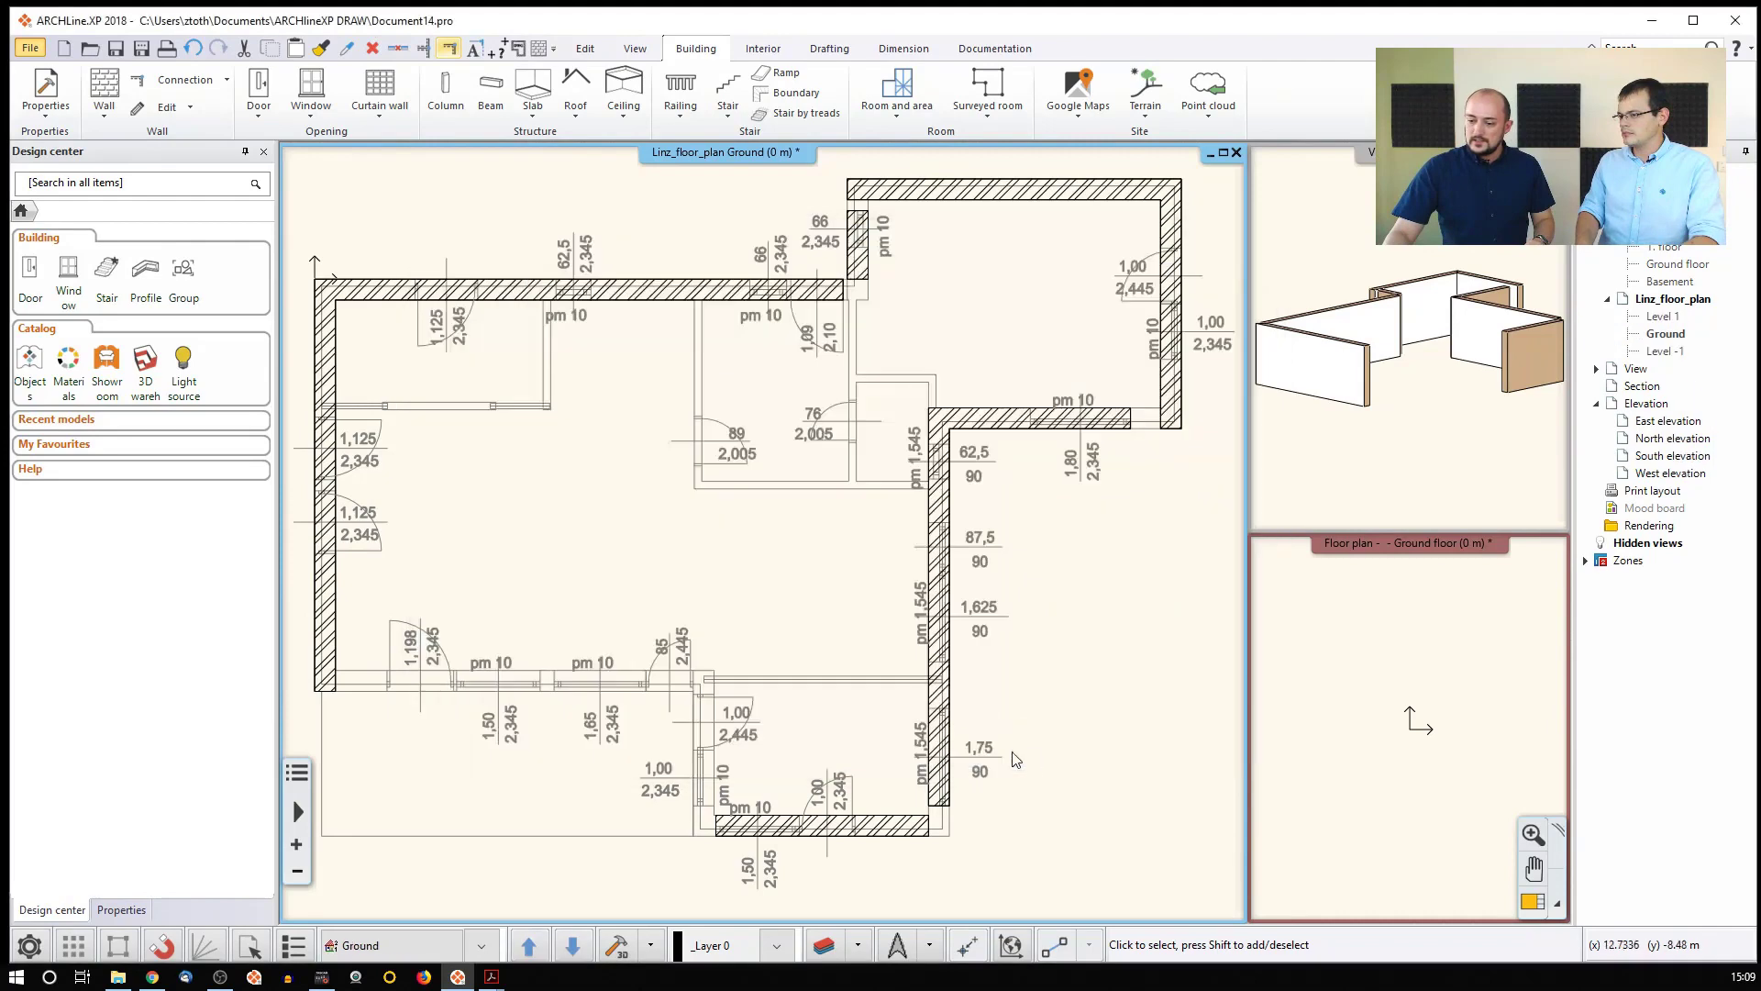
{"action": "left_click", "coordinate": [526, 945]}
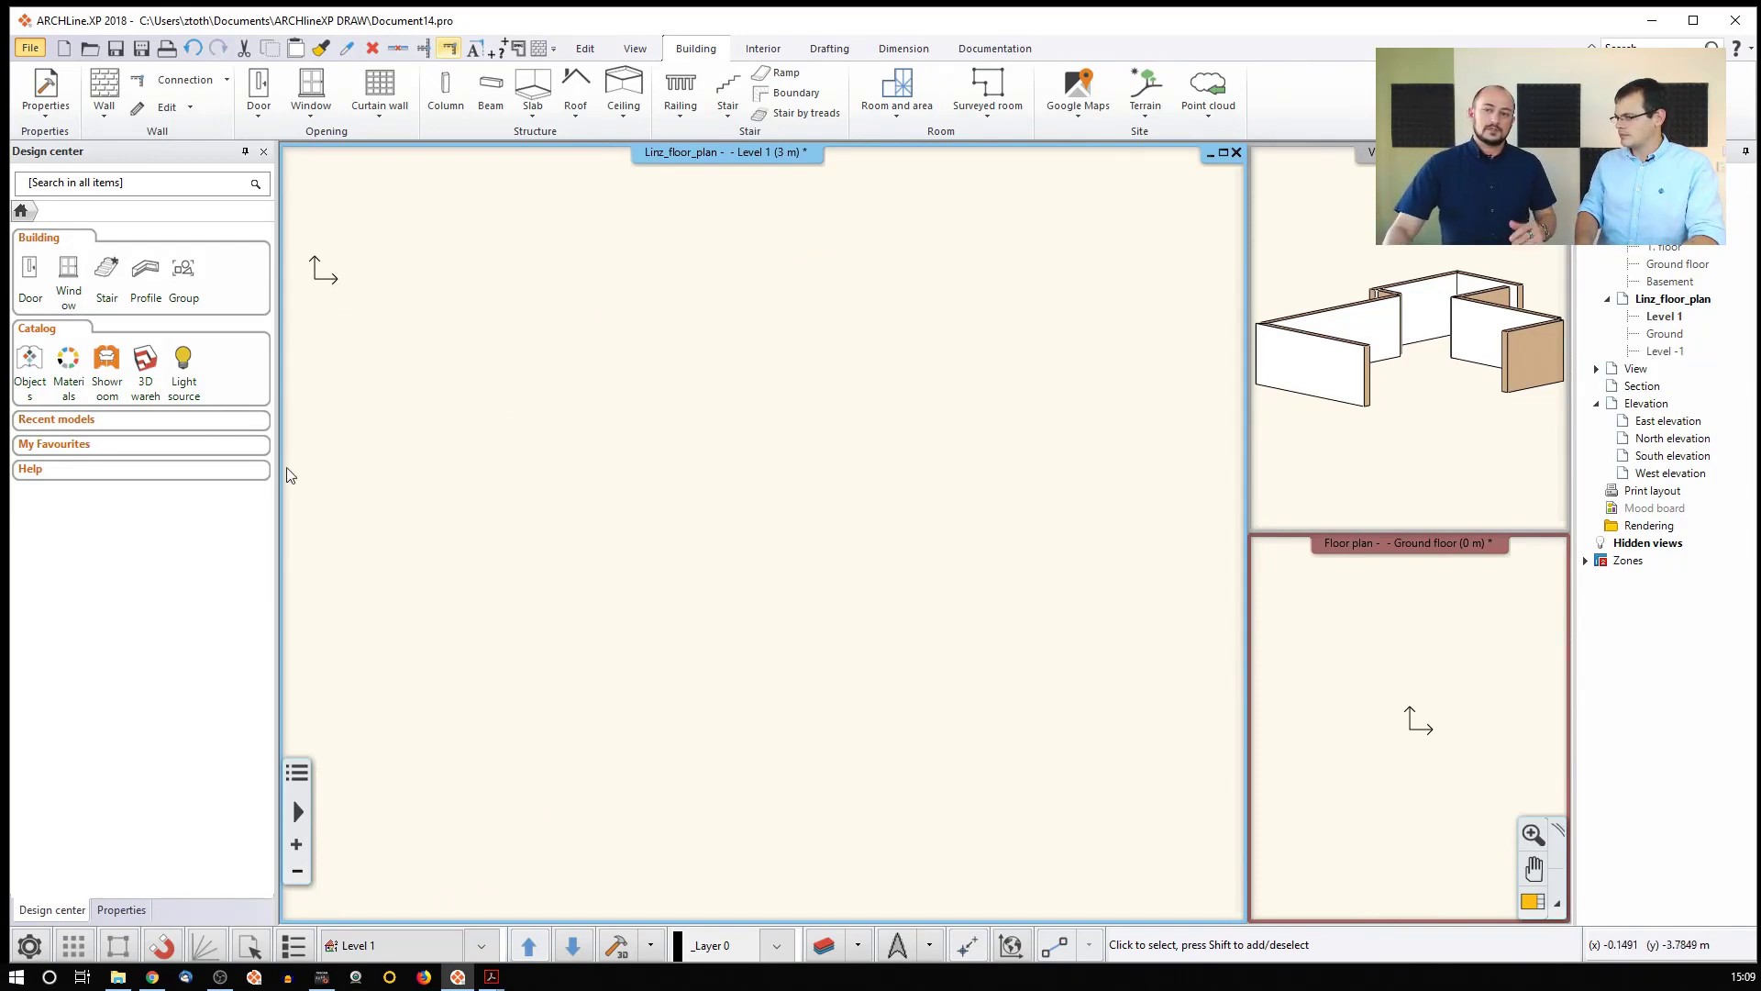
Choose Linz_floor_plan.dwg through the DWG import, retrying after a cancelled first attempt
{"action": "left_click", "coordinate": [30, 48]}
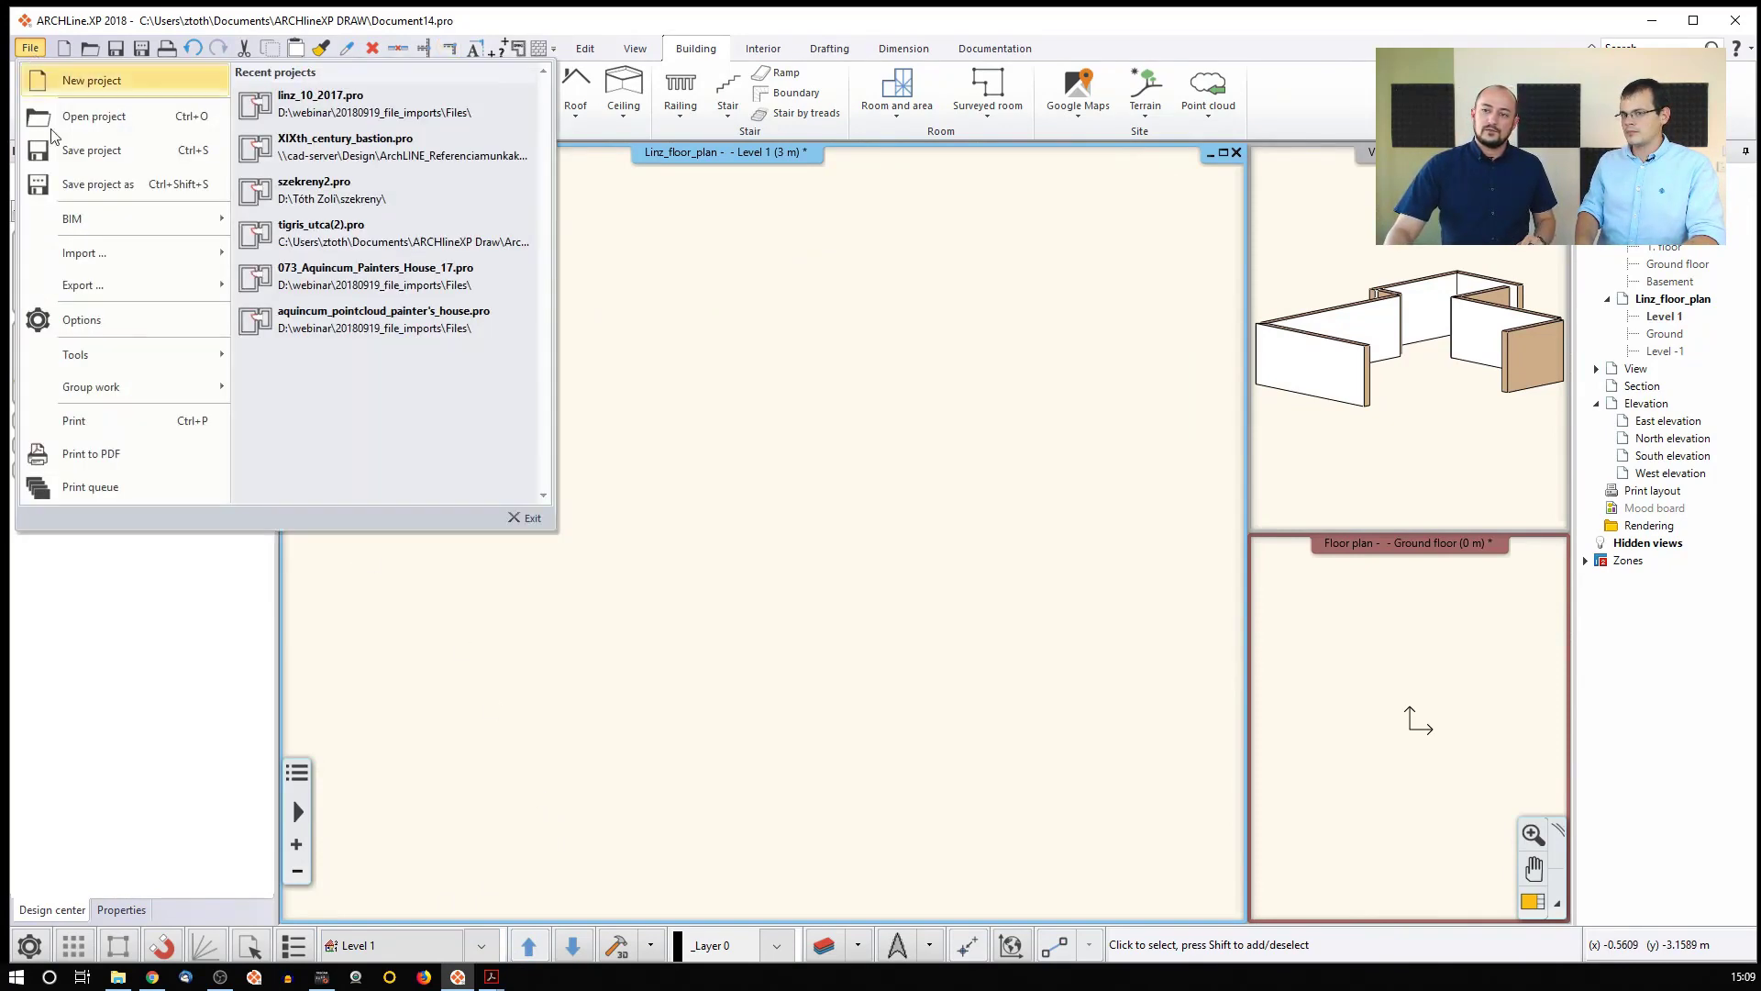
{"action": "mouse_move", "coordinate": [117, 263]}
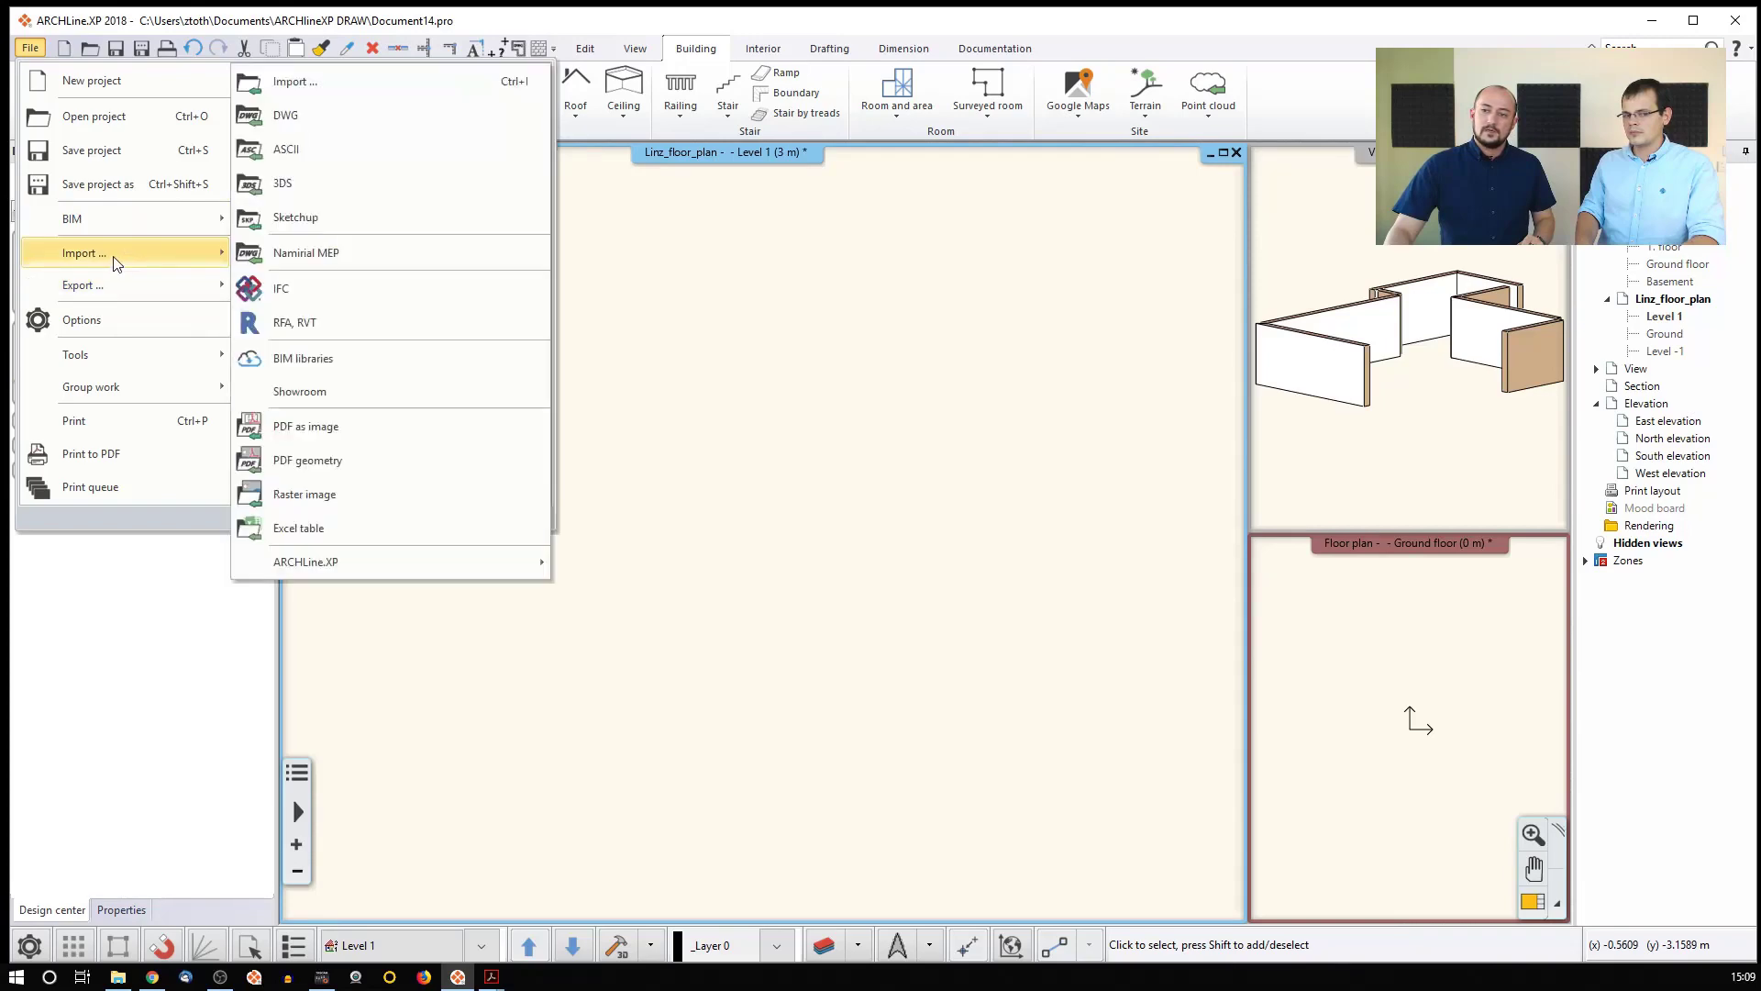
{"action": "left_click", "coordinate": [349, 127]}
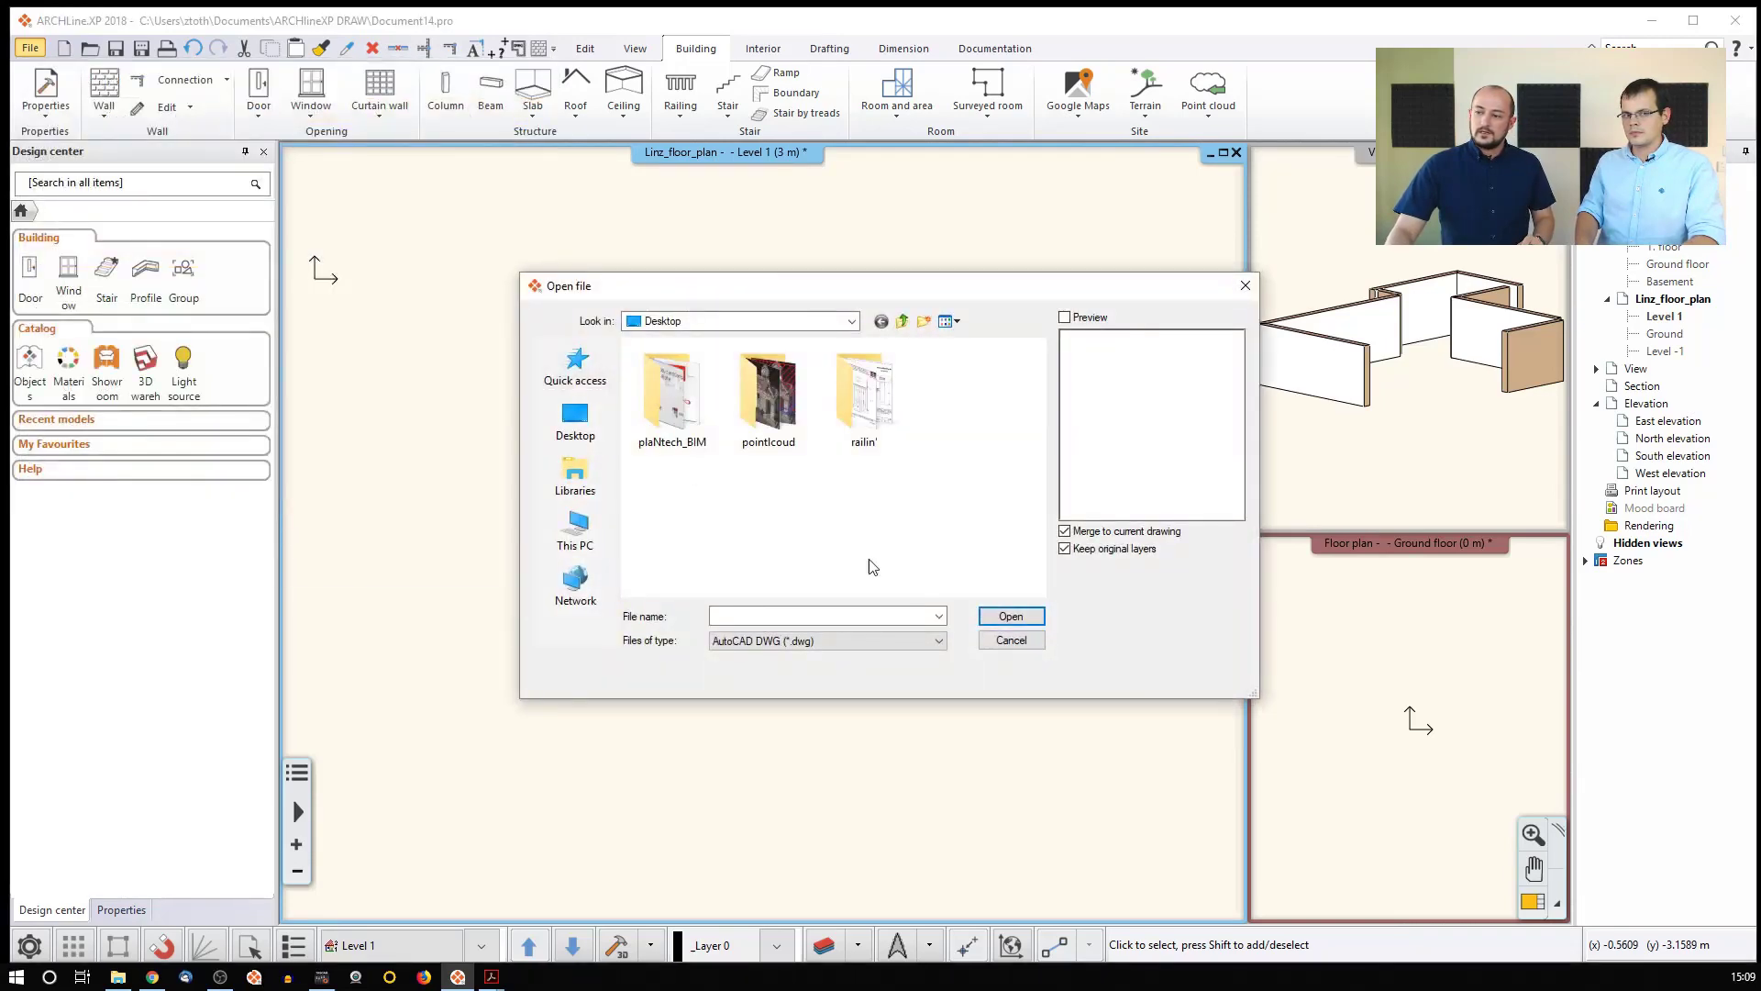
{"action": "left_click", "coordinate": [1011, 640]}
{"action": "left_click", "coordinate": [30, 49]}
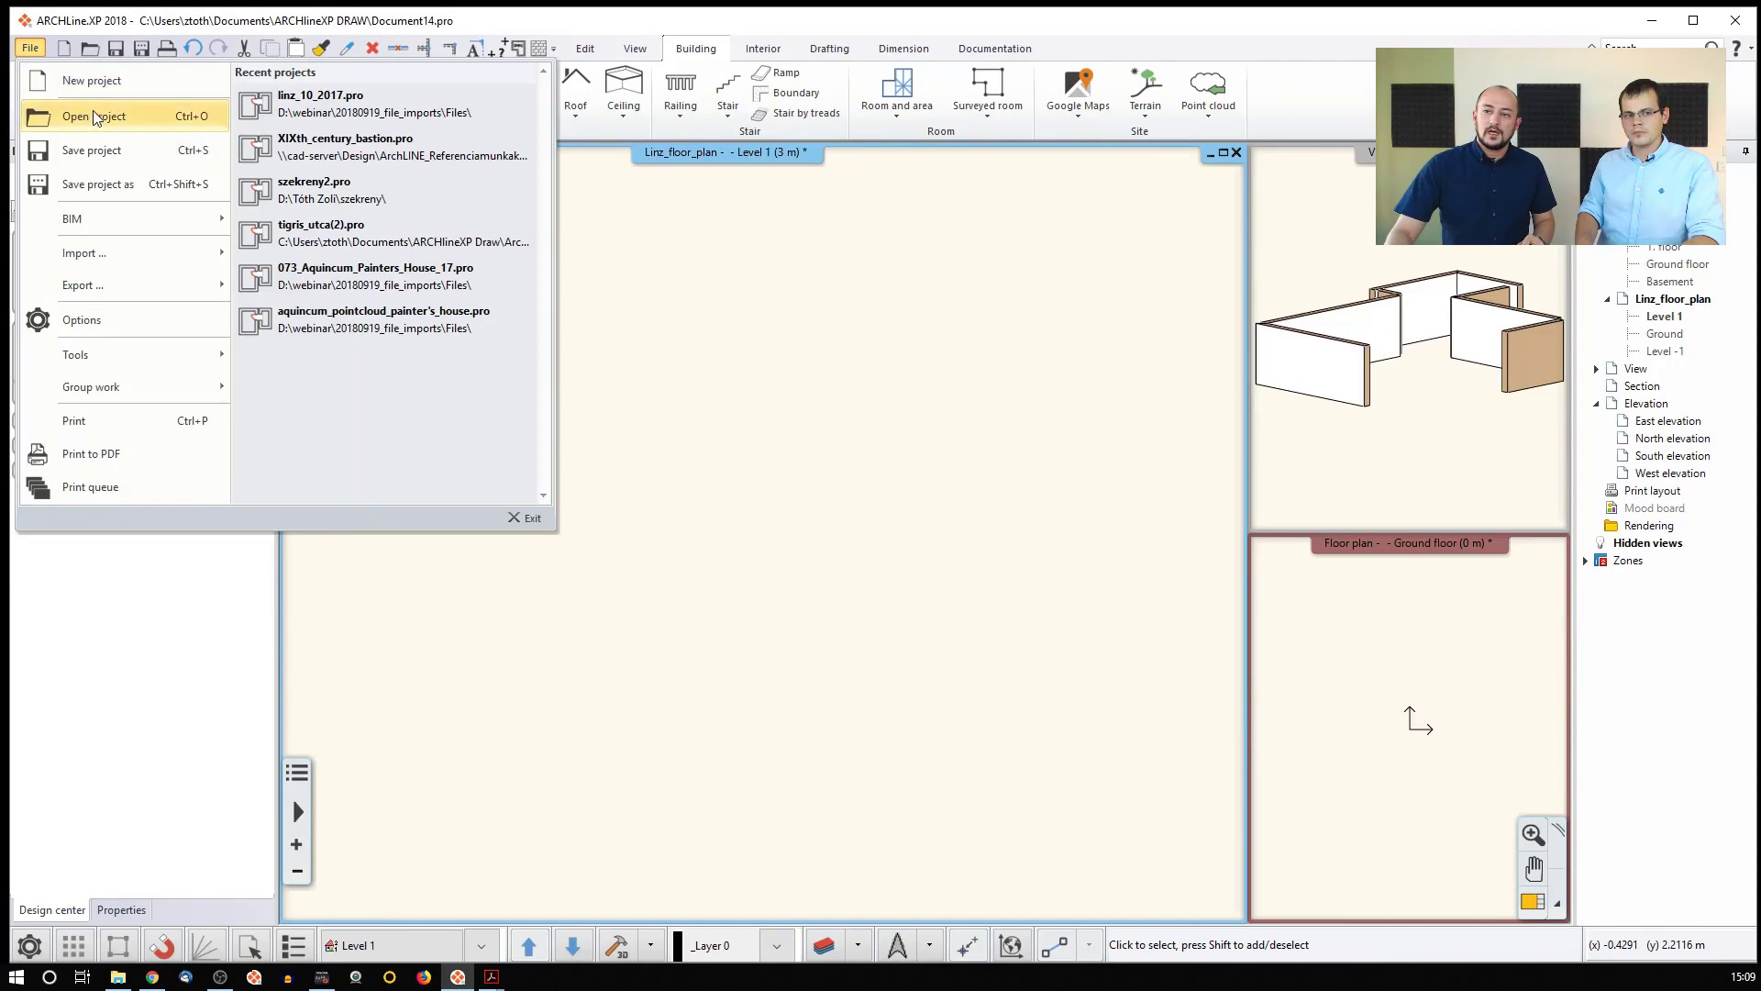
{"action": "mouse_move", "coordinate": [124, 244]}
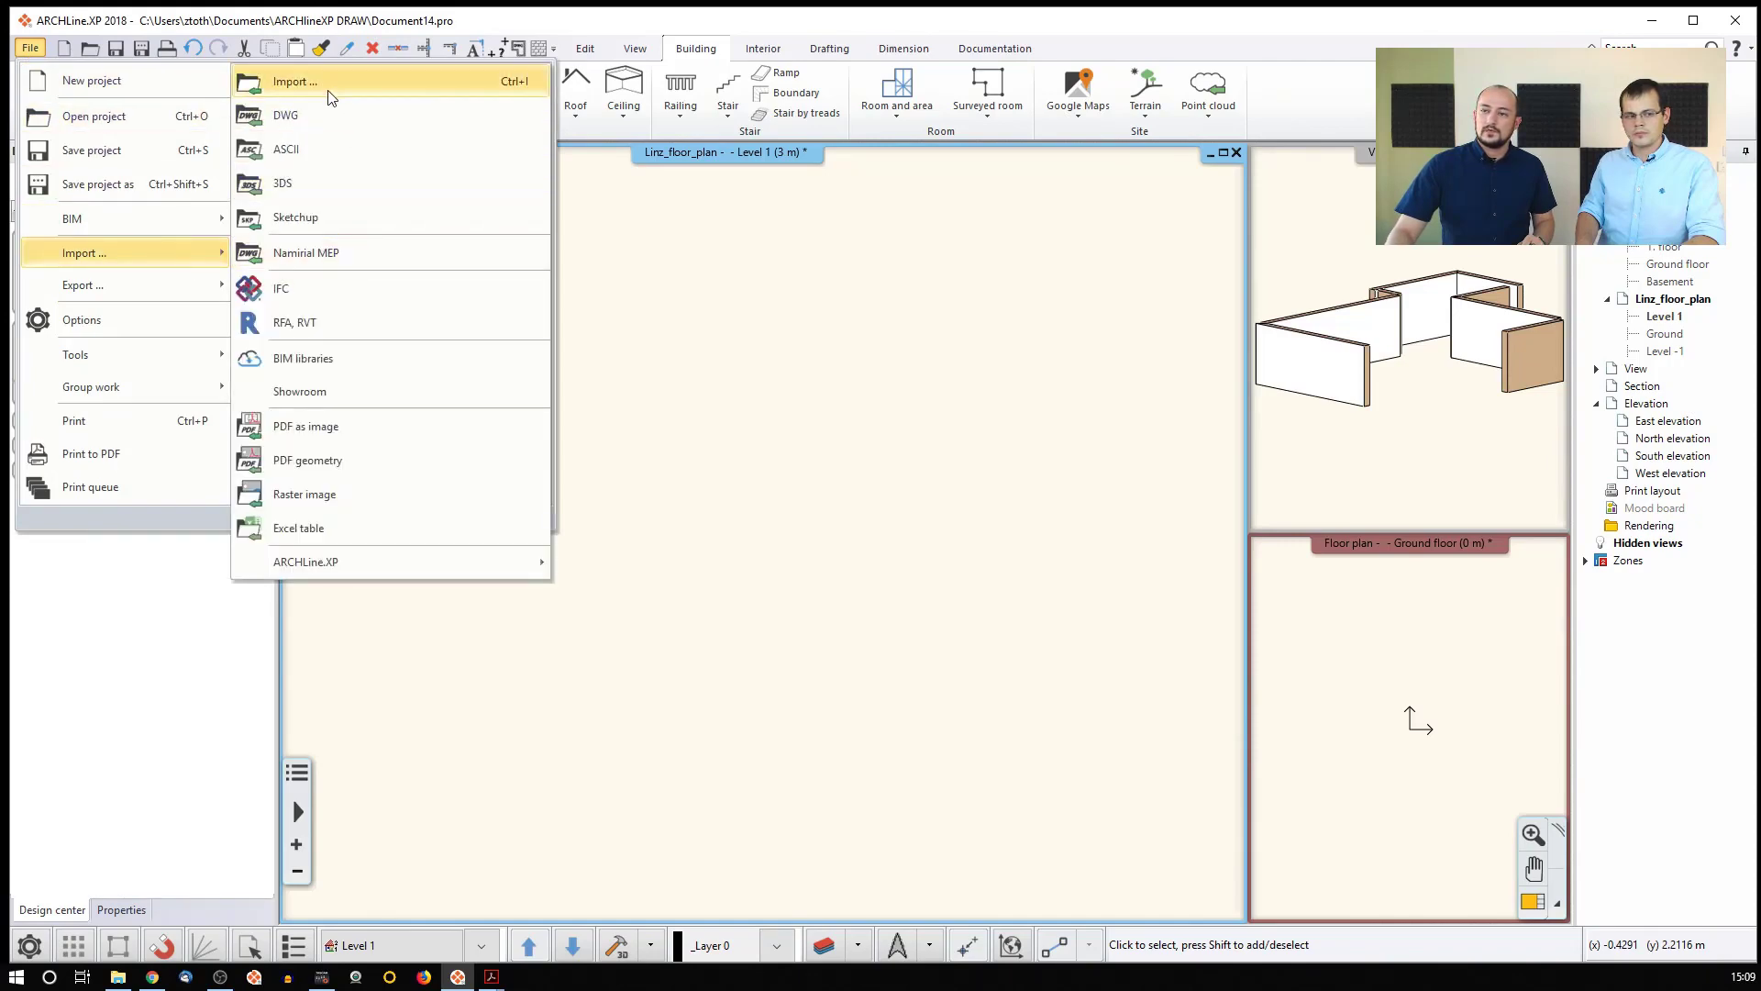
{"action": "left_click", "coordinate": [385, 88]}
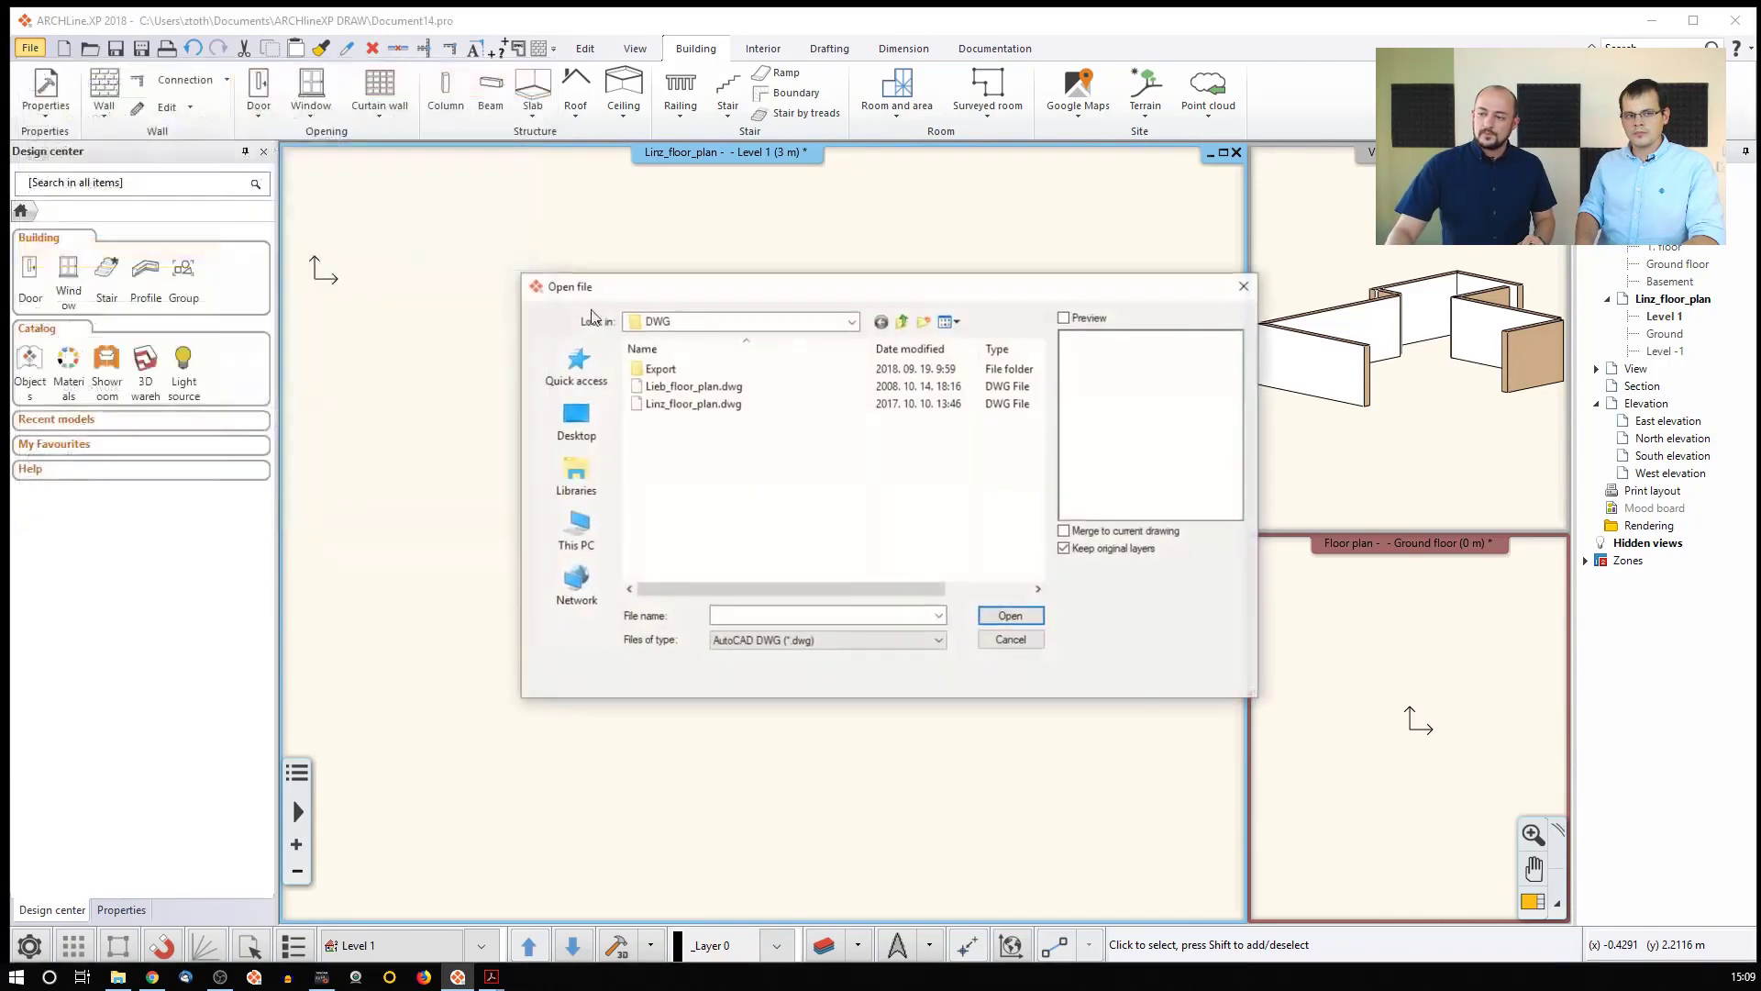
{"action": "left_click", "coordinate": [739, 409]}
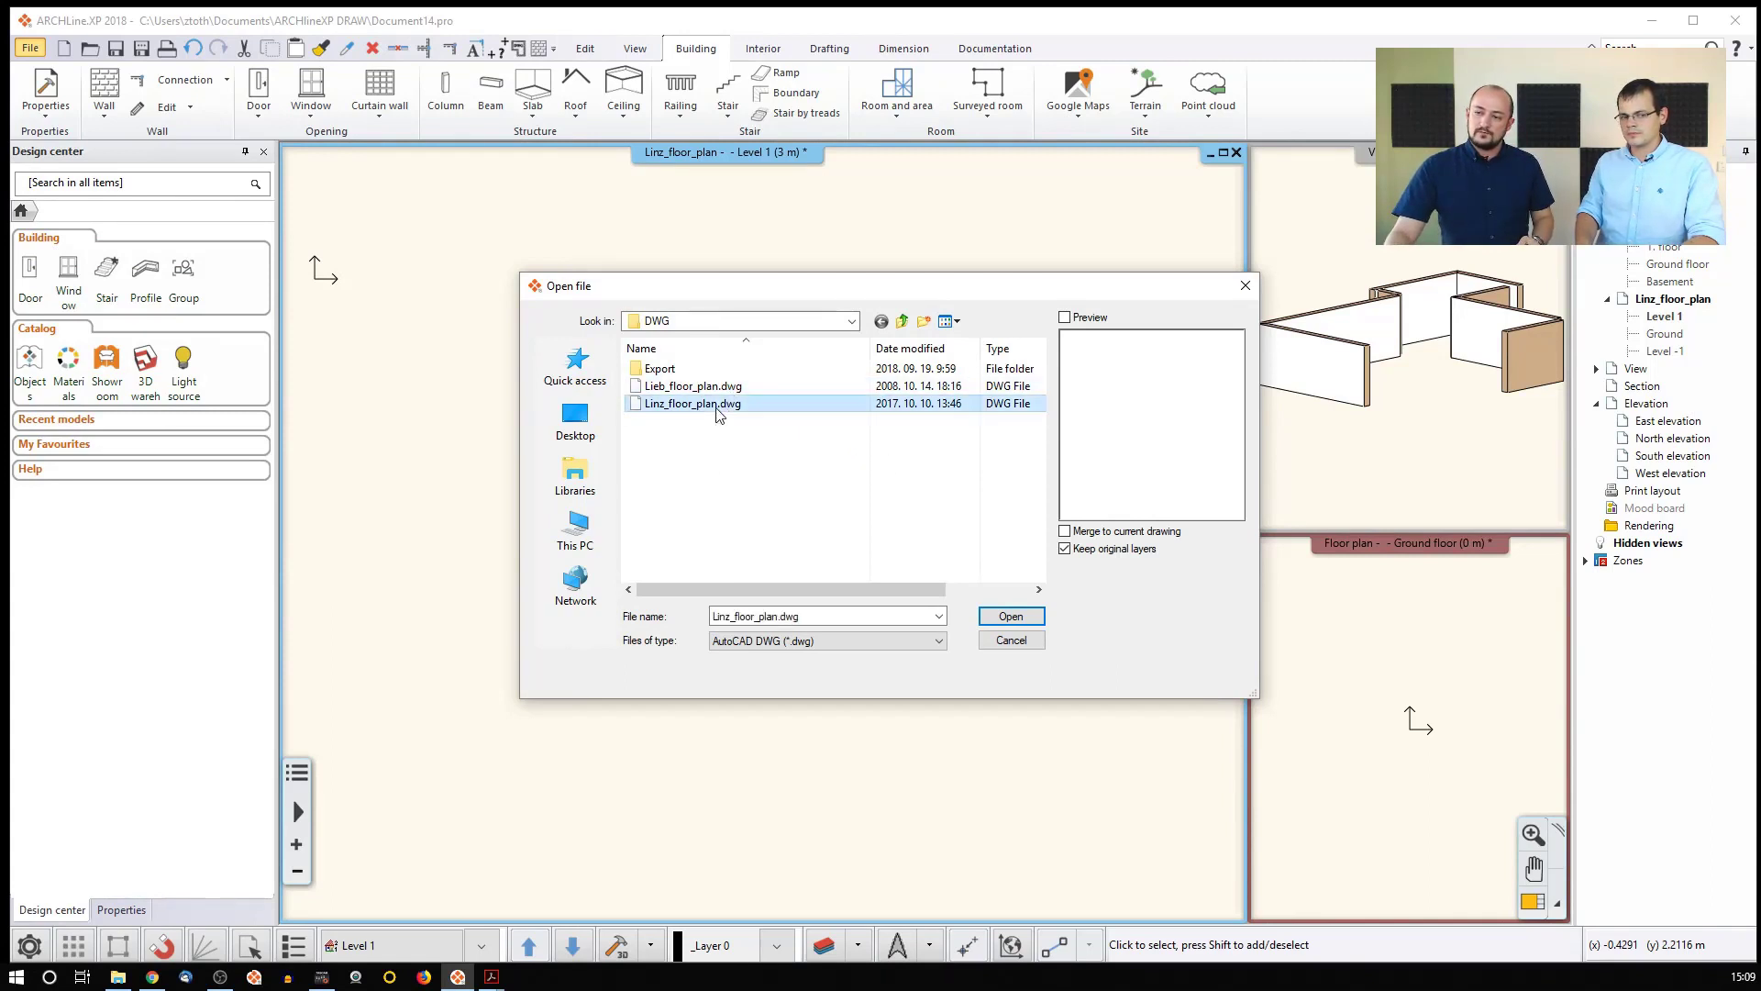
{"action": "left_click", "coordinate": [1009, 617]}
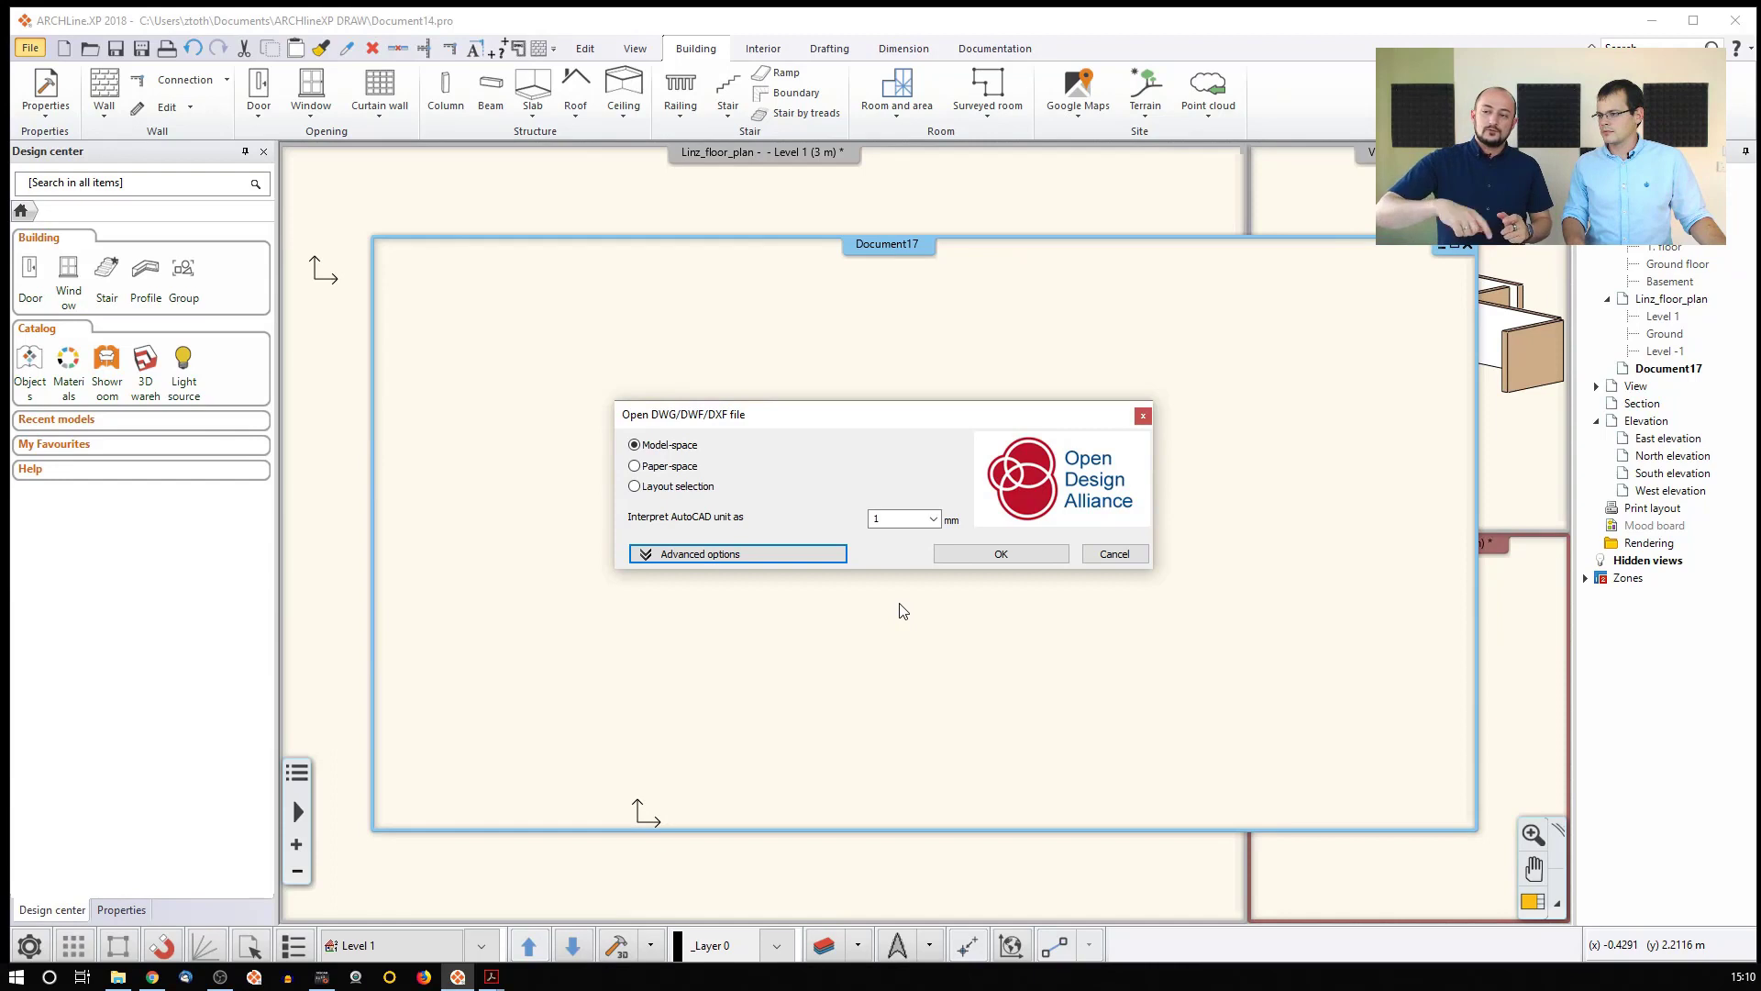
Change 'Interpret AutoCAD unit as' from 1 to 10 mm in the DWG import options
{"action": "left_click", "coordinate": [934, 520]}
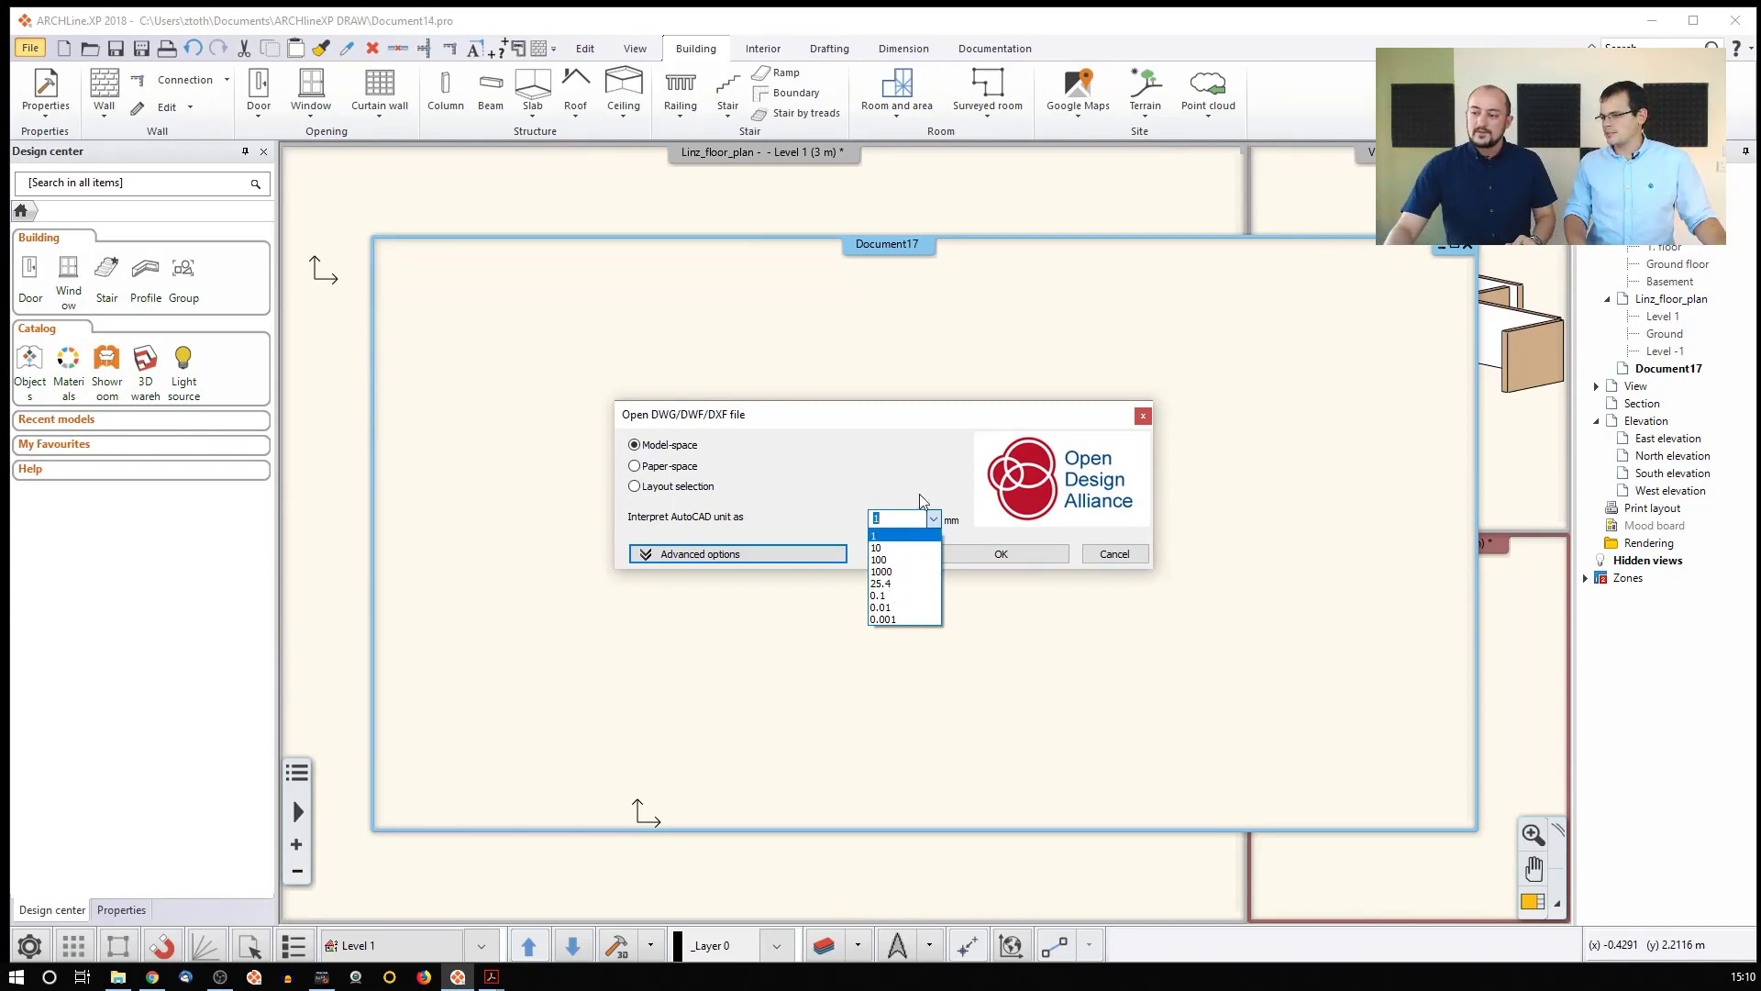
{"action": "left_click", "coordinate": [888, 535]}
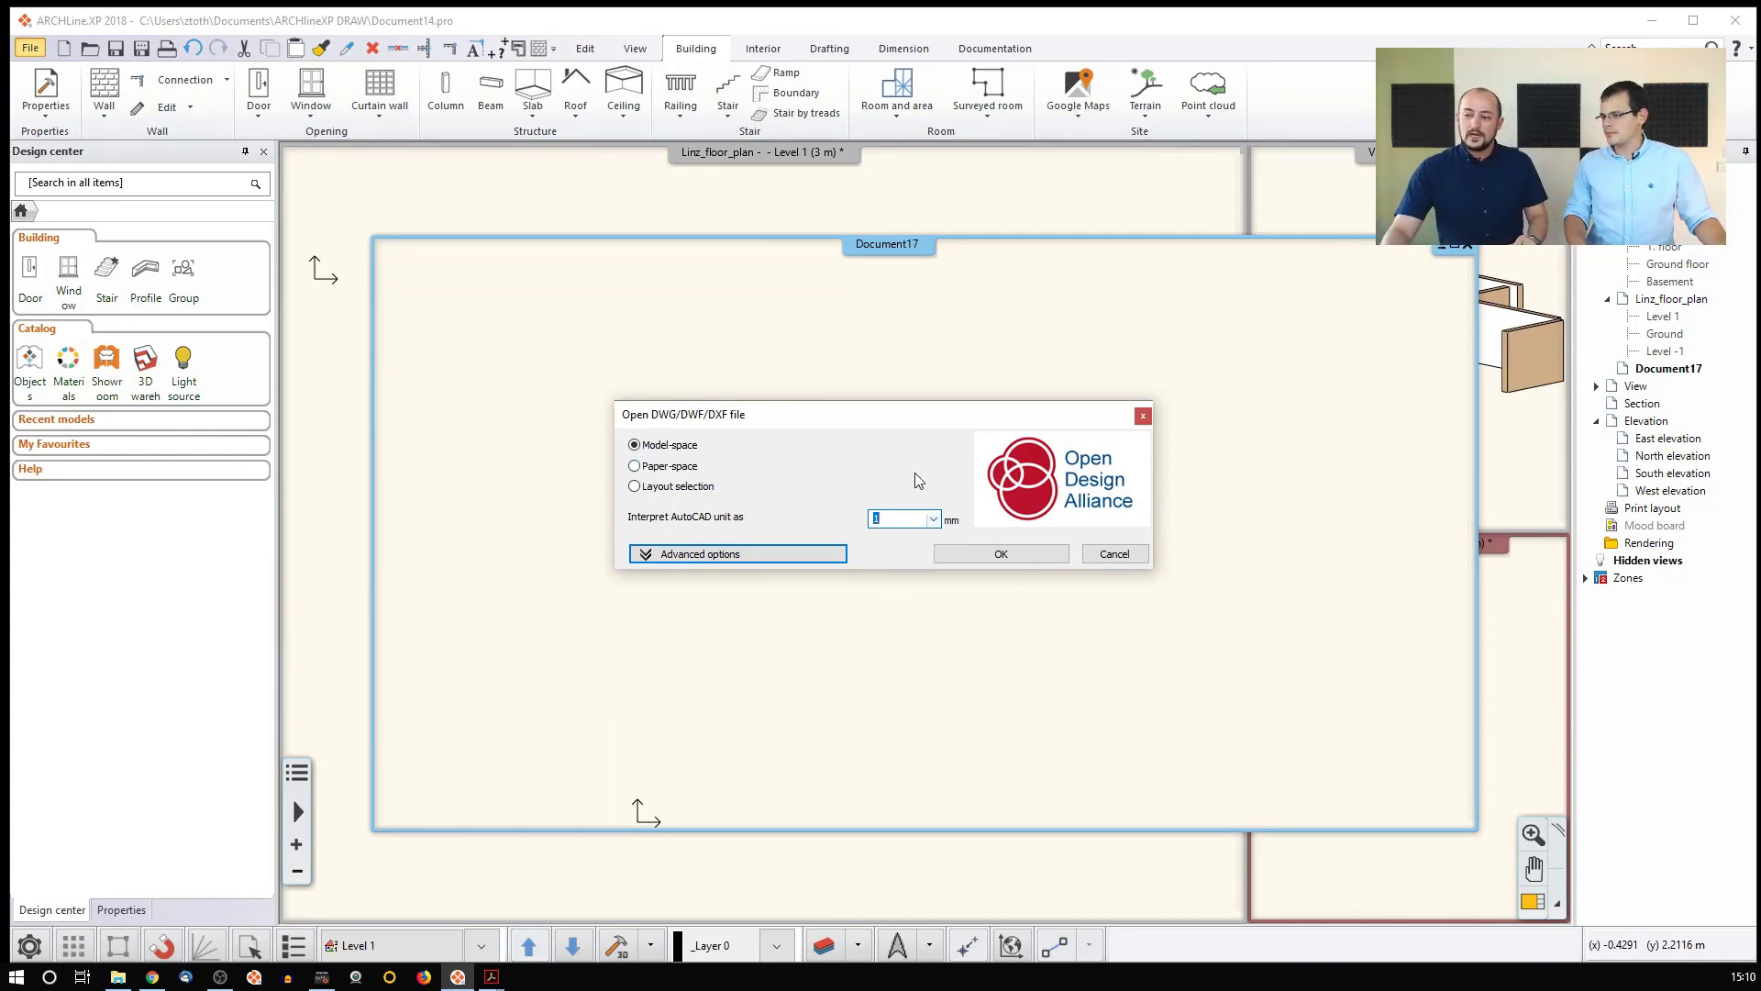
{"action": "left_click", "coordinate": [934, 520]}
{"action": "left_click", "coordinate": [912, 548]}
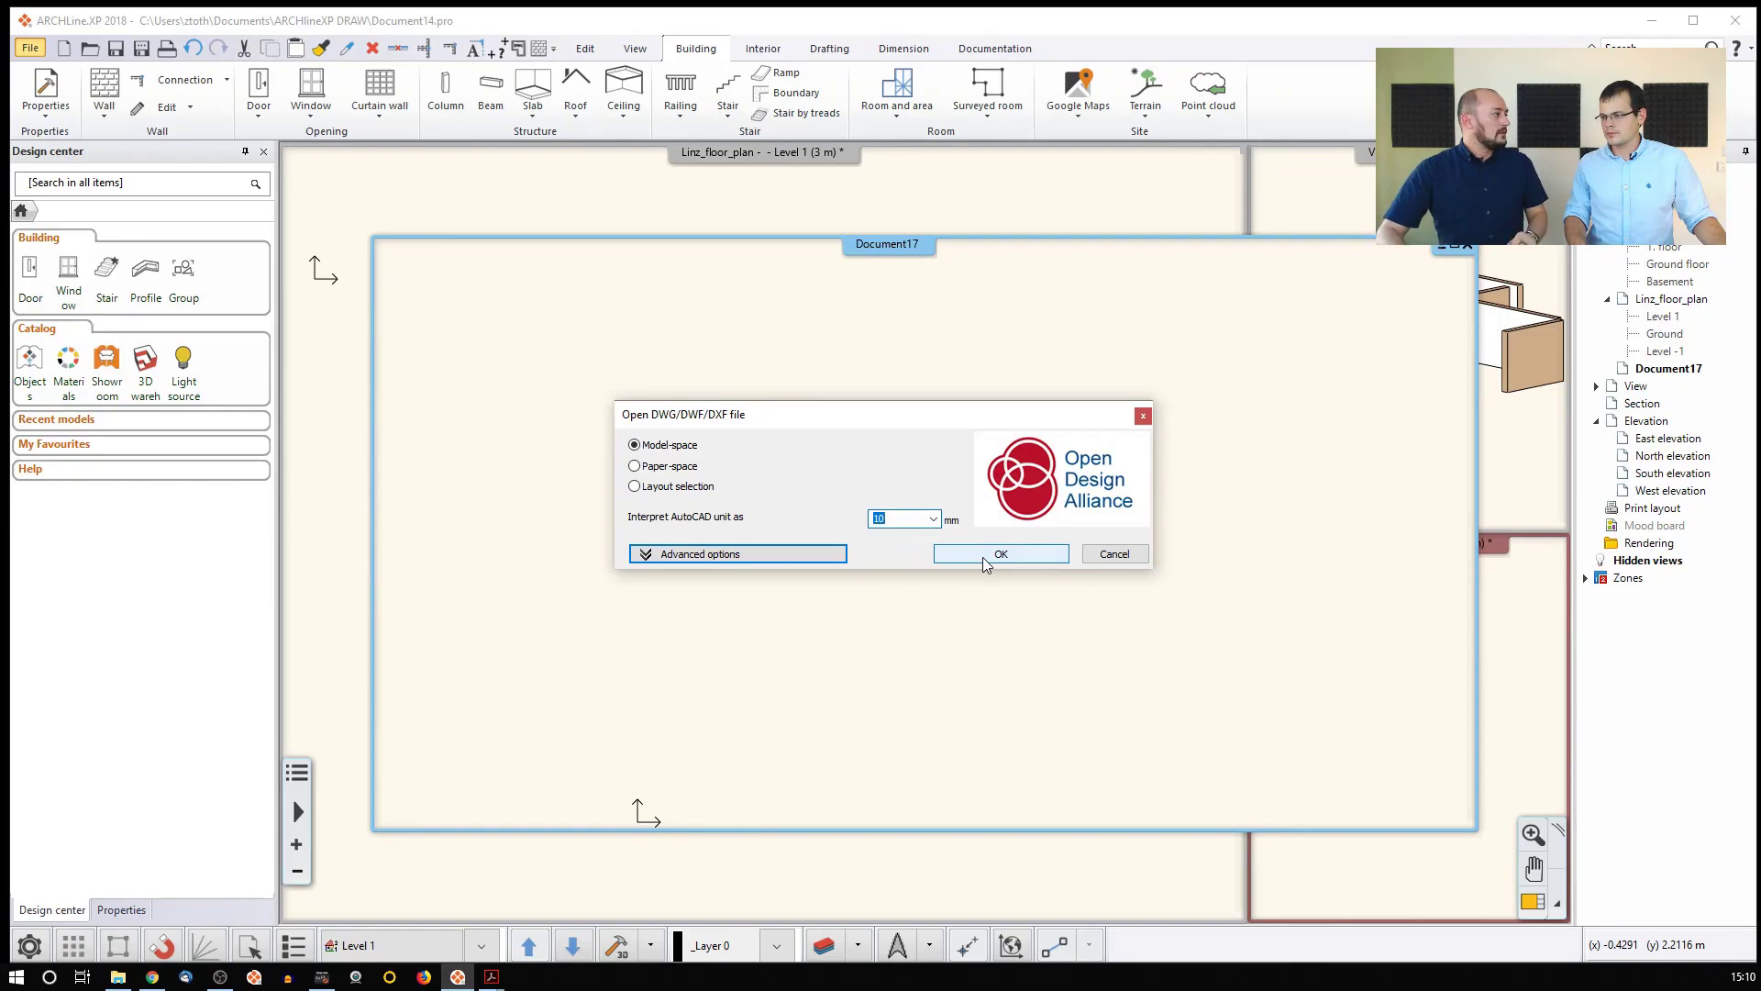